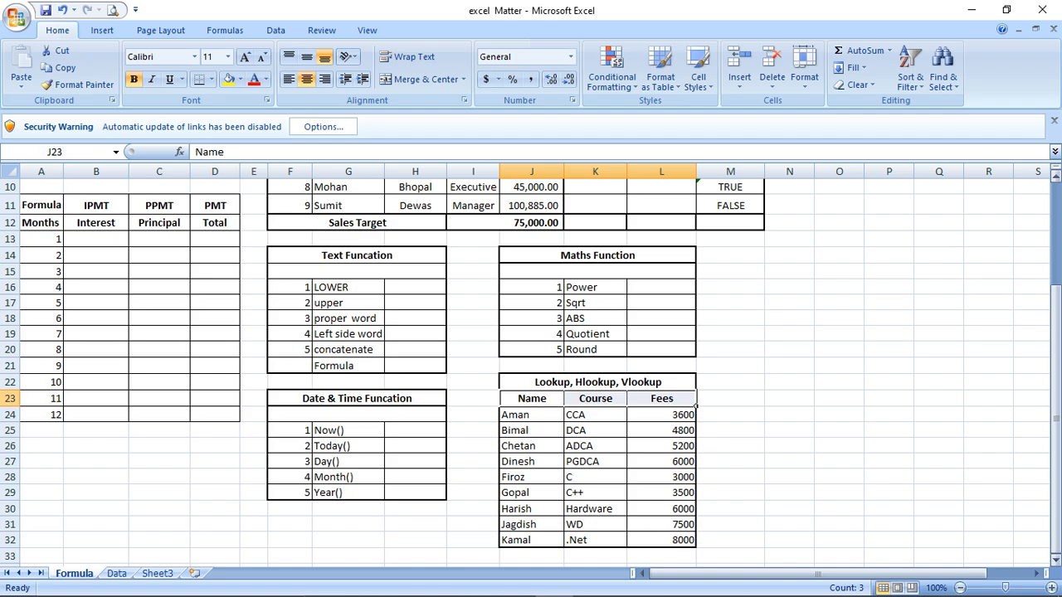
# - Copy the Name, Course and Fees headers from J23:L23 to N23:P23 and widen columns N to P
pyautogui.hotkey('ctrl', 'c')
pyautogui.press('Right')
pyautogui.press('Right')
pyautogui.press('Right')
pyautogui.press('Right')
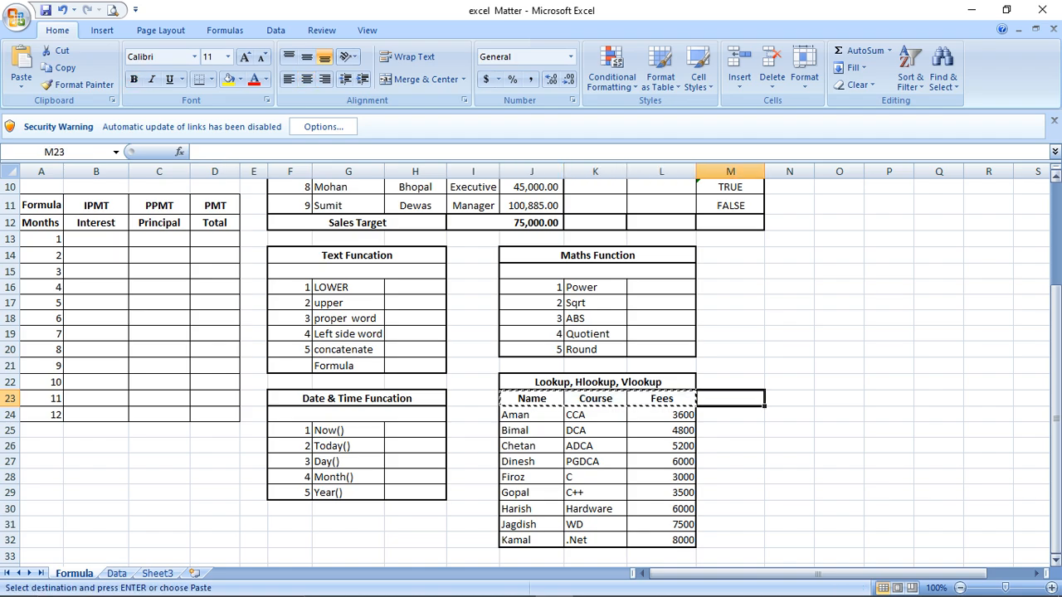
pyautogui.hotkey('ctrl', 'v')
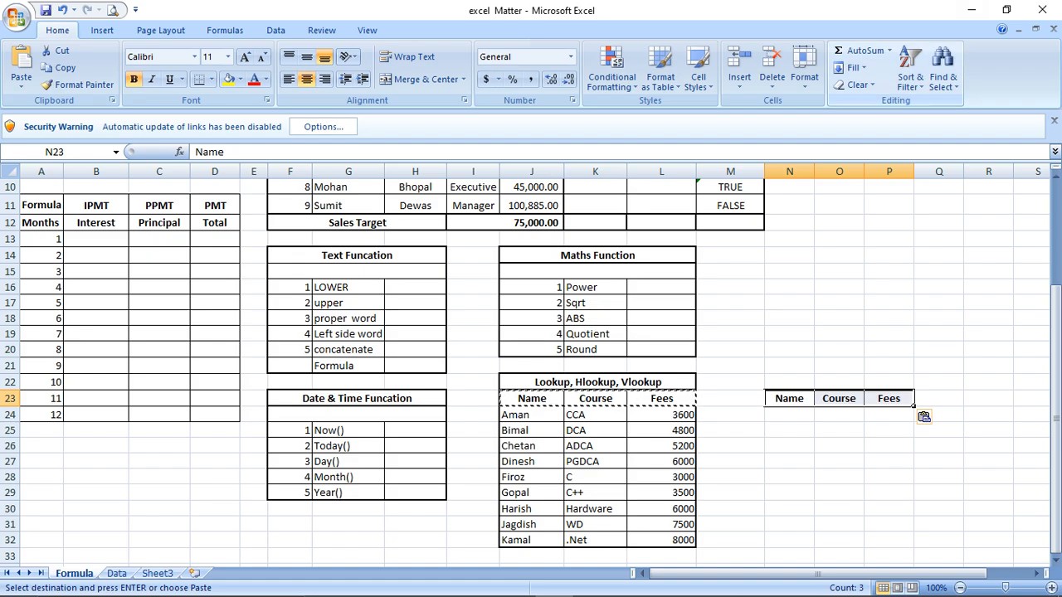
pyautogui.moveTo(764, 171); pyautogui.dragTo(967, 171)
pyautogui.click(798, 415)
pyautogui.press('Down')
pyautogui.press('Down')
pyautogui.press('Down')
pyautogui.press('Down')
pyautogui.press('Down')
pyautogui.press('Down')
pyautogui.press('Down')
pyautogui.press('Down')
pyautogui.press('Down')
pyautogui.press('Down')
pyautogui.press('Down')
pyautogui.press('Down')
pyautogui.press('Down')
pyautogui.press('Down')
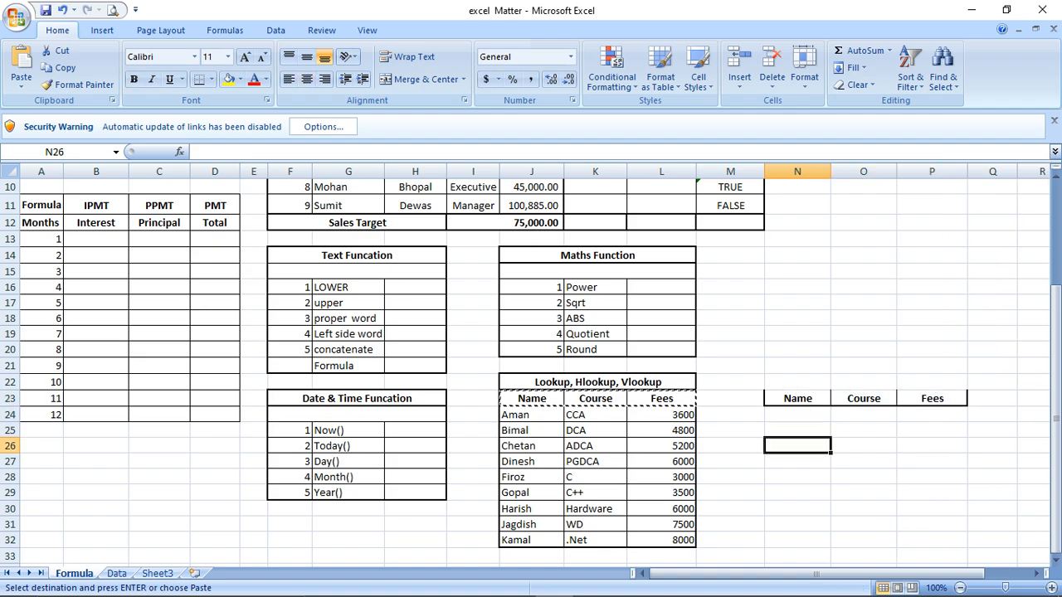
pyautogui.press('Down')
pyautogui.press('Down')
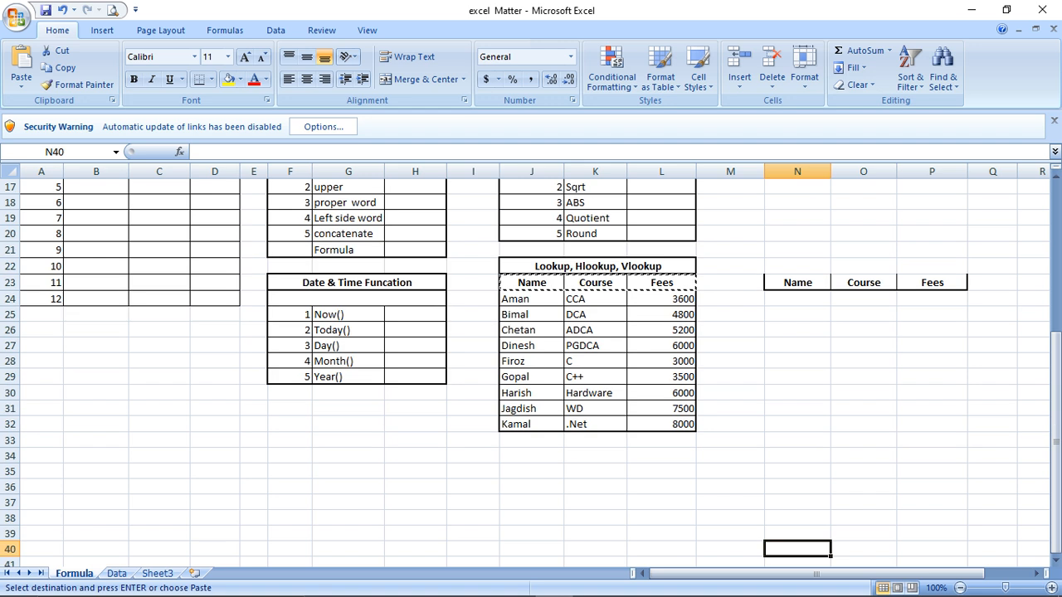
pyautogui.press('Up')
pyautogui.press('Up')
pyautogui.press('Up')
pyautogui.press('Up')
pyautogui.press('Up')
pyautogui.press('Up')
pyautogui.press('Up')
pyautogui.press('Up')
pyautogui.press('Up')
pyautogui.press('Up')
pyautogui.press('Up')
pyautogui.press('Up')
pyautogui.press('Up')
pyautogui.press('Up')
pyautogui.press('Up')
pyautogui.press('Up')
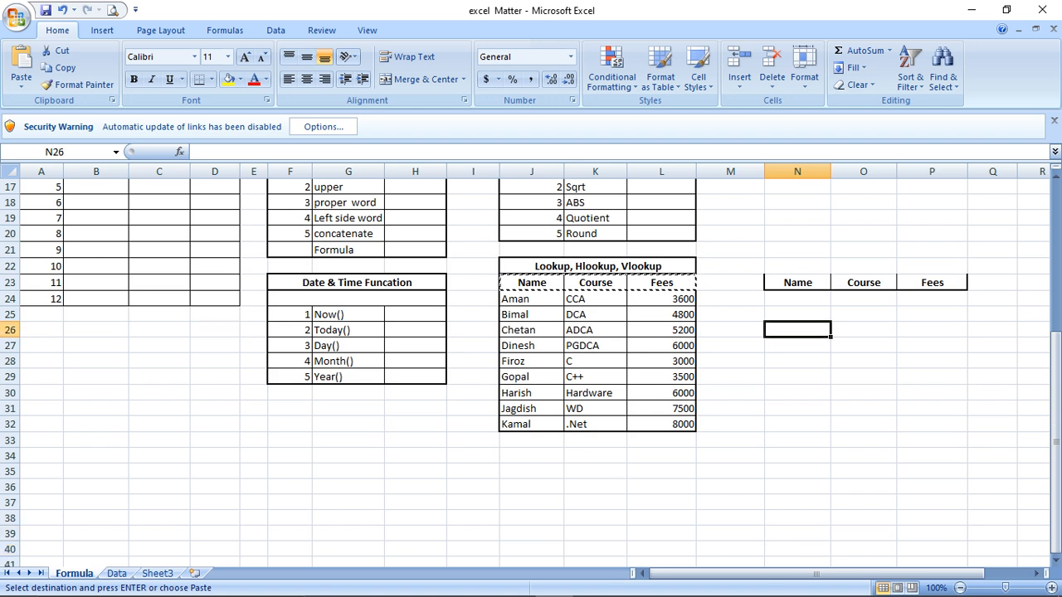
# - Examine the names, courses and fees in the Lookup, Hlookup, Vlookup table
pyautogui.press('Left')
pyautogui.press('Left')
pyautogui.press('Left')
pyautogui.press('Left')
pyautogui.press('Down')
pyautogui.press('Down')
pyautogui.press('Down')
pyautogui.press('Down')
pyautogui.press('Down')
pyautogui.press('Down')
pyautogui.press('Down')
pyautogui.press('Down')
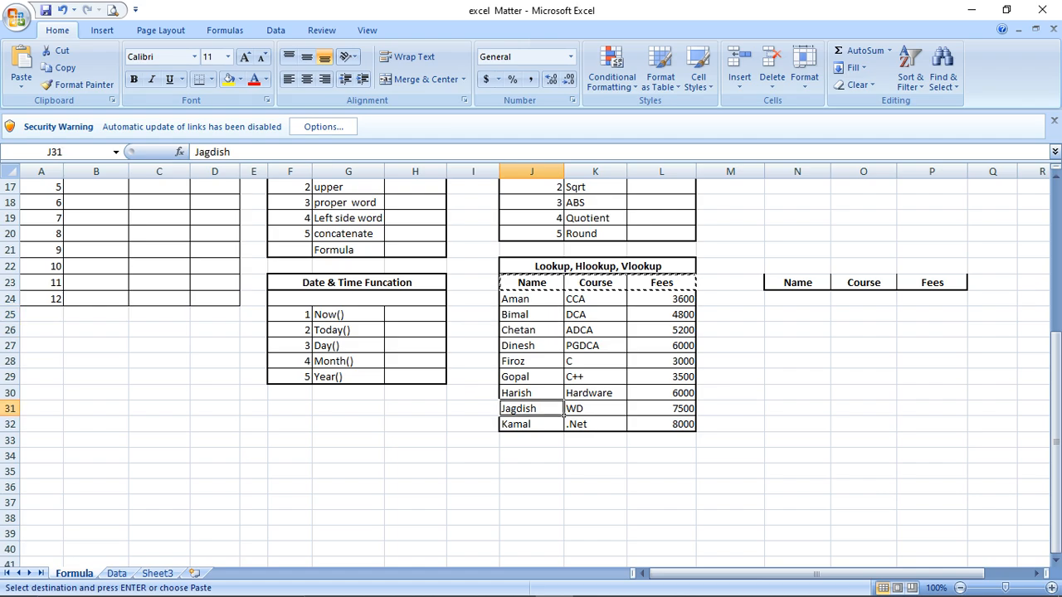
pyautogui.press('Down')
pyautogui.press('Up')
pyautogui.press('Up')
pyautogui.press('Up')
pyautogui.press('Up')
pyautogui.press('Up')
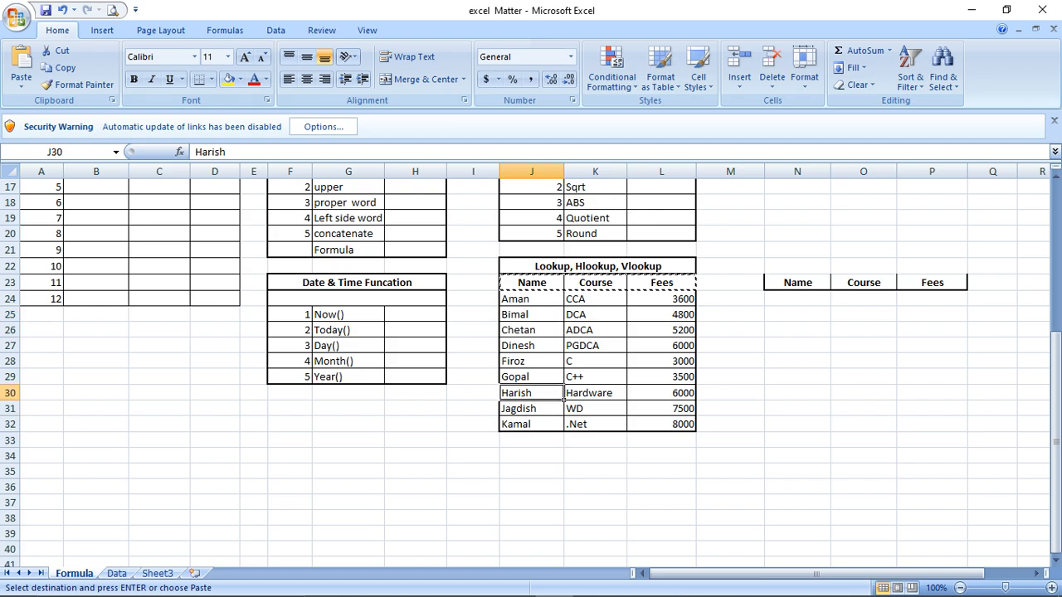
pyautogui.press('Up')
pyautogui.press('Up')
pyautogui.press('Up')
pyautogui.press('Up')
pyautogui.press('Right')
pyautogui.press('Right')
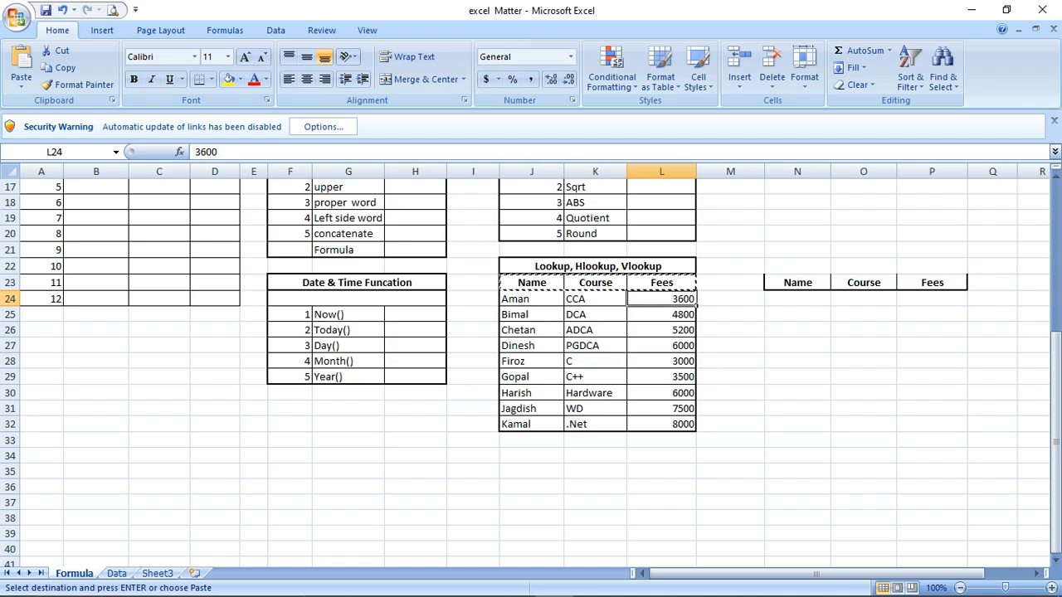
pyautogui.press('Down')
pyautogui.press('Left')
pyautogui.press('Down')
pyautogui.press('Left')
pyautogui.press('Right')
pyautogui.press('Right')
pyautogui.press('Right')
pyautogui.press('Right')
pyautogui.press('Up')
pyautogui.press('Up')
pyautogui.press('Left')
pyautogui.press('Left')
pyautogui.press('Left')
pyautogui.press('Left')
pyautogui.press('Down')
pyautogui.press('Down')
pyautogui.press('Down')
pyautogui.press('Down')
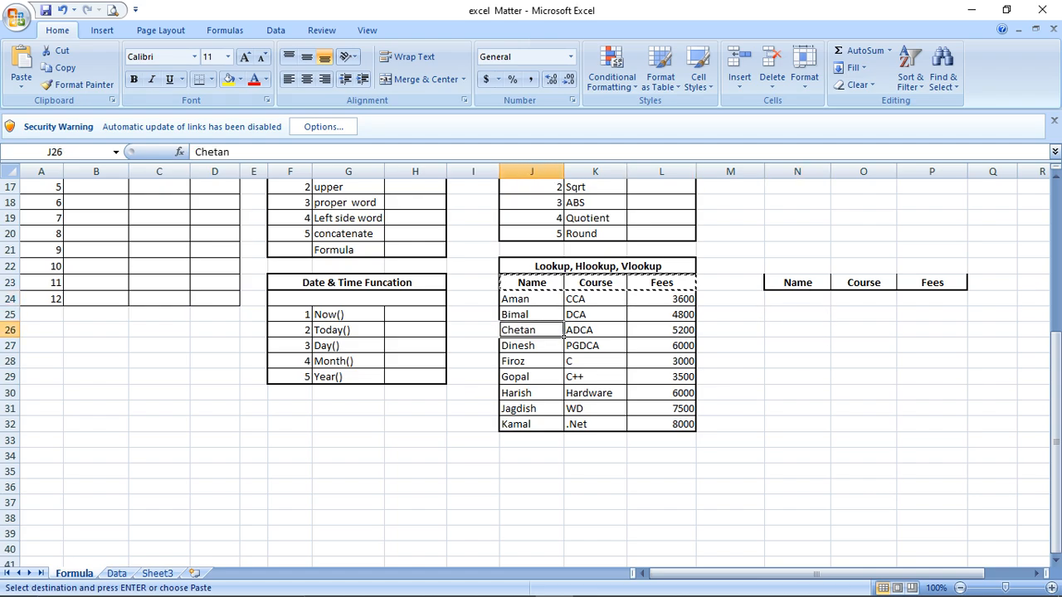
pyautogui.press('Down')
pyautogui.press('Down')
pyautogui.press('Down')
pyautogui.press('Down')
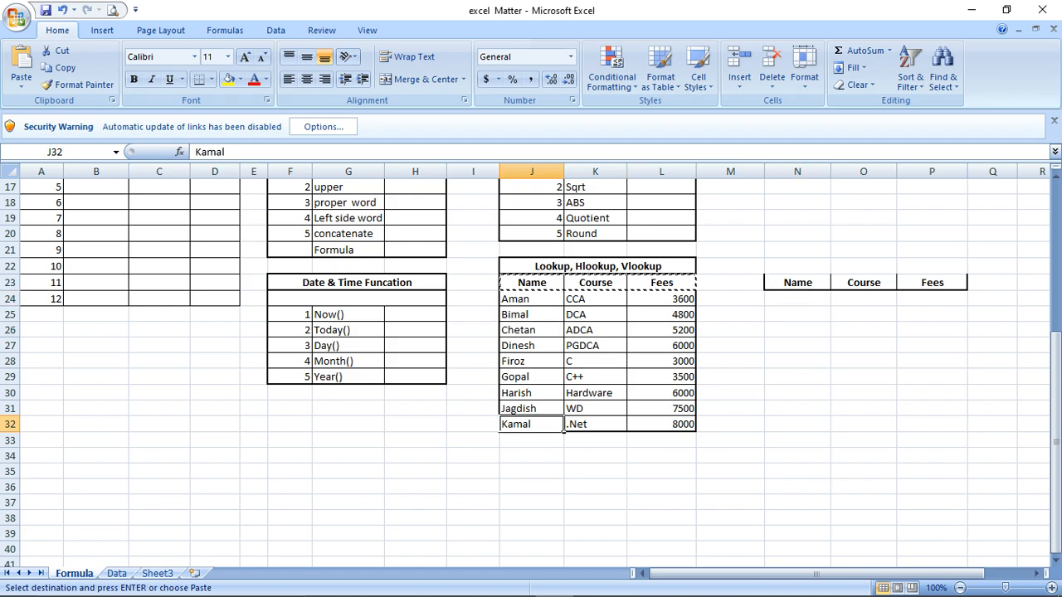
pyautogui.press('Up')
pyautogui.press('Up')
pyautogui.press('Up')
pyautogui.press('Up')
pyautogui.press('Up')
pyautogui.press('Up')
# - Enter the person's name listed in J27 as the lookup name in N24
pyautogui.press('Down')
pyautogui.press('Right')
pyautogui.press('Right')
pyautogui.press('Right')
pyautogui.press('Right')
pyautogui.press('Up')
pyautogui.press('Up')
pyautogui.press('Up')
pyautogui.press('Left')
pyautogui.press('Left')
pyautogui.press('Right')
pyautogui.press('Right')
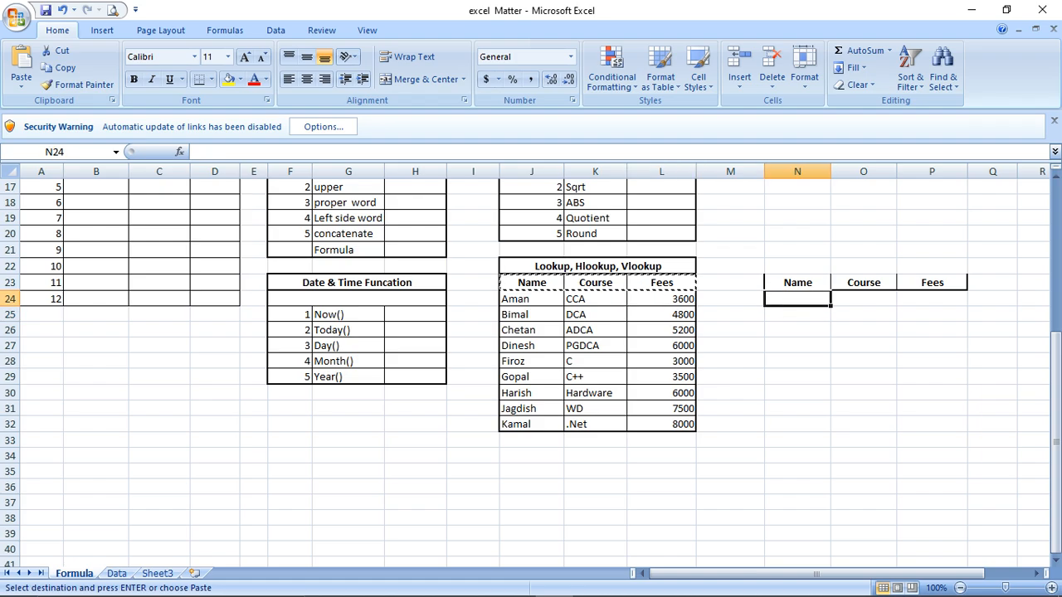
pyautogui.write('D')
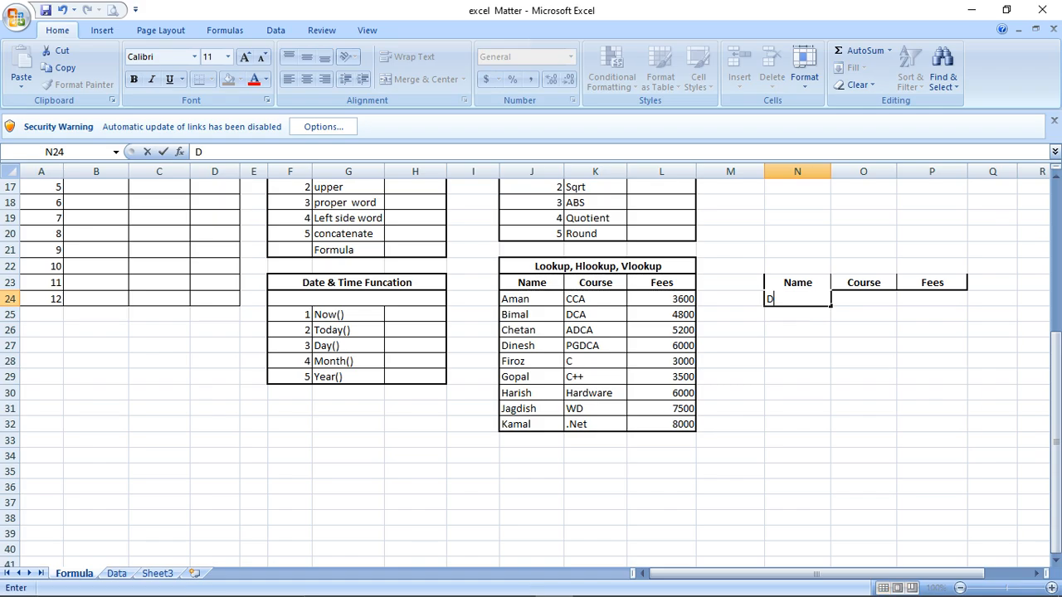
pyautogui.write('inesh')
pyautogui.press('Tab')
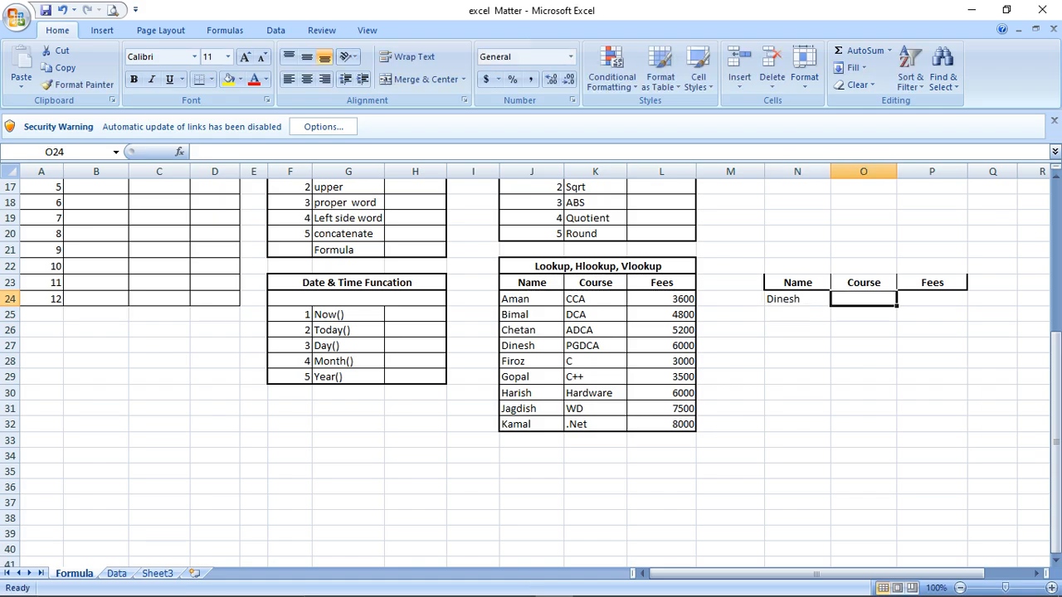
# - Enter =LOOKUP(N24,J23:L32,K23:K32) in O24 to look up the course, and check it against the source row
pyautogui.write('=')
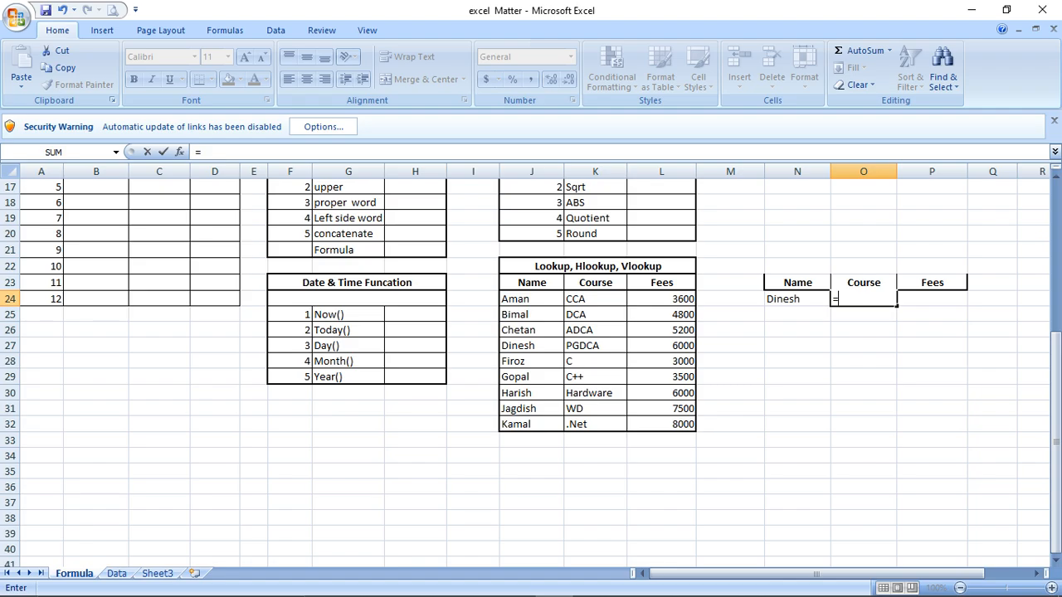
pyautogui.write('look')
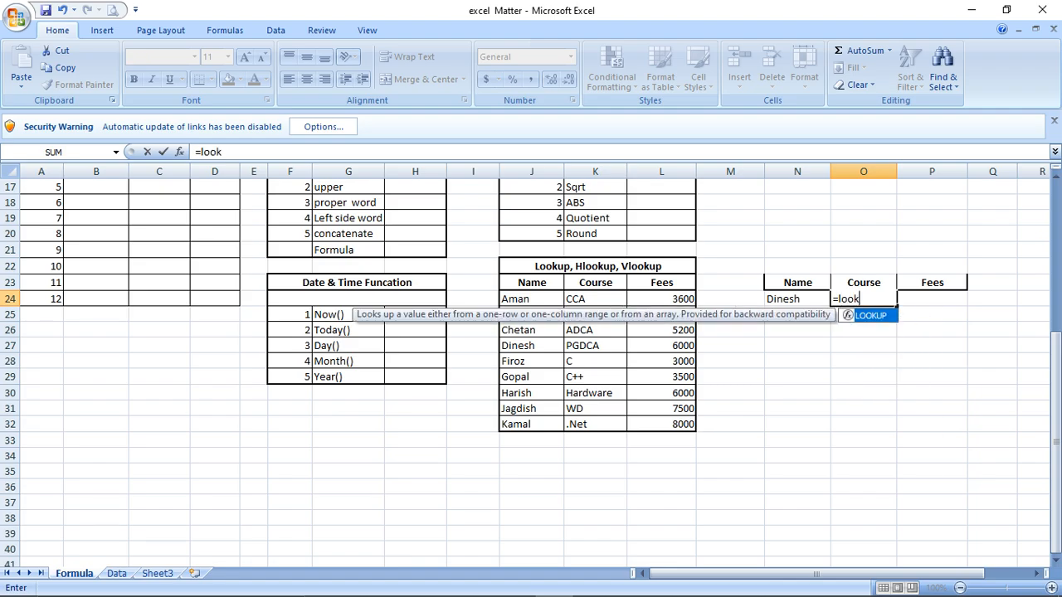
pyautogui.write('up(')
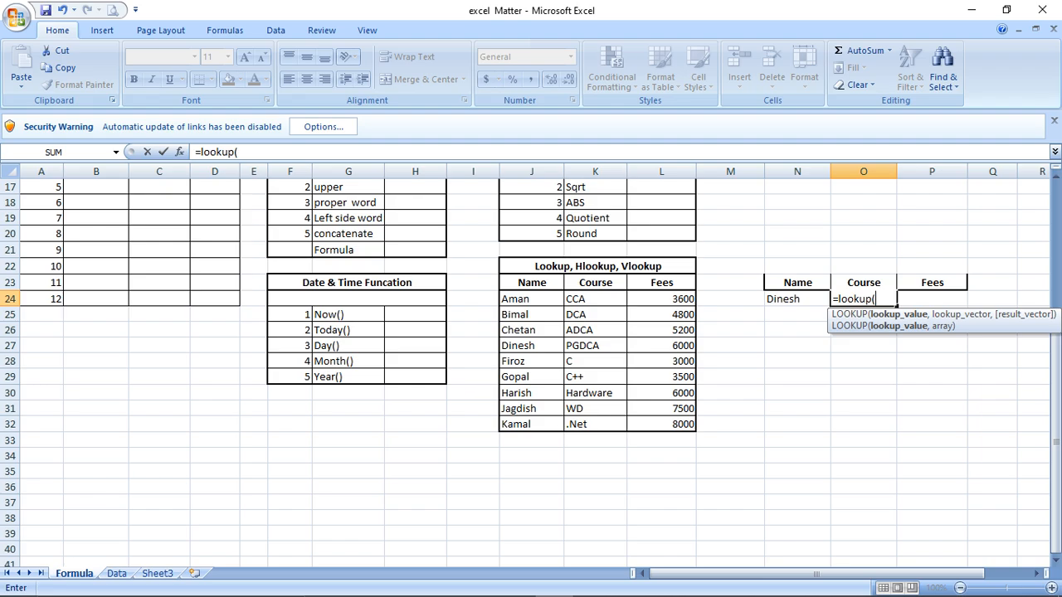
pyautogui.press('Left')
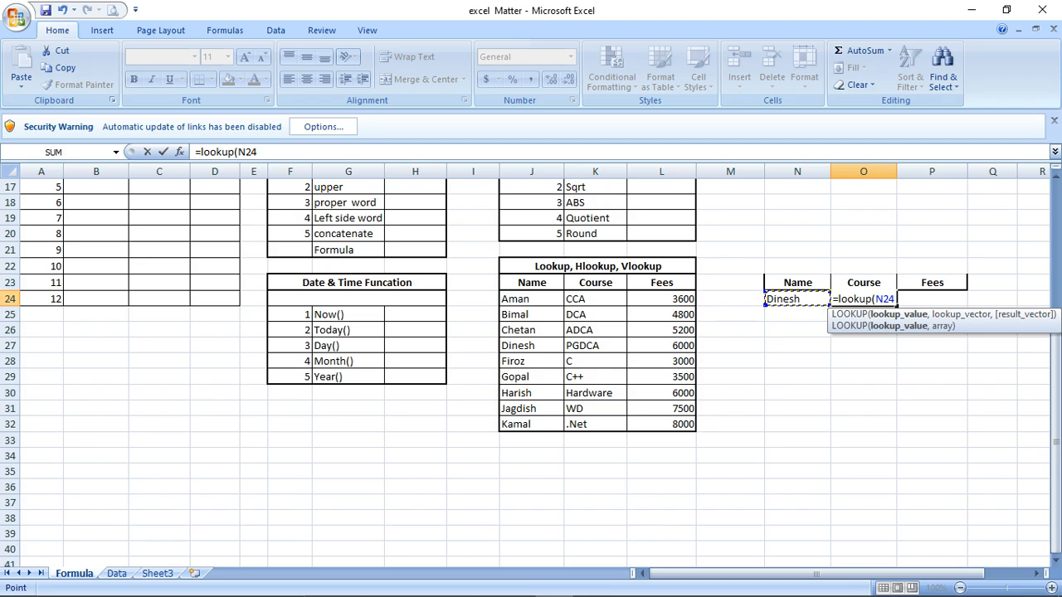
pyautogui.write(',')
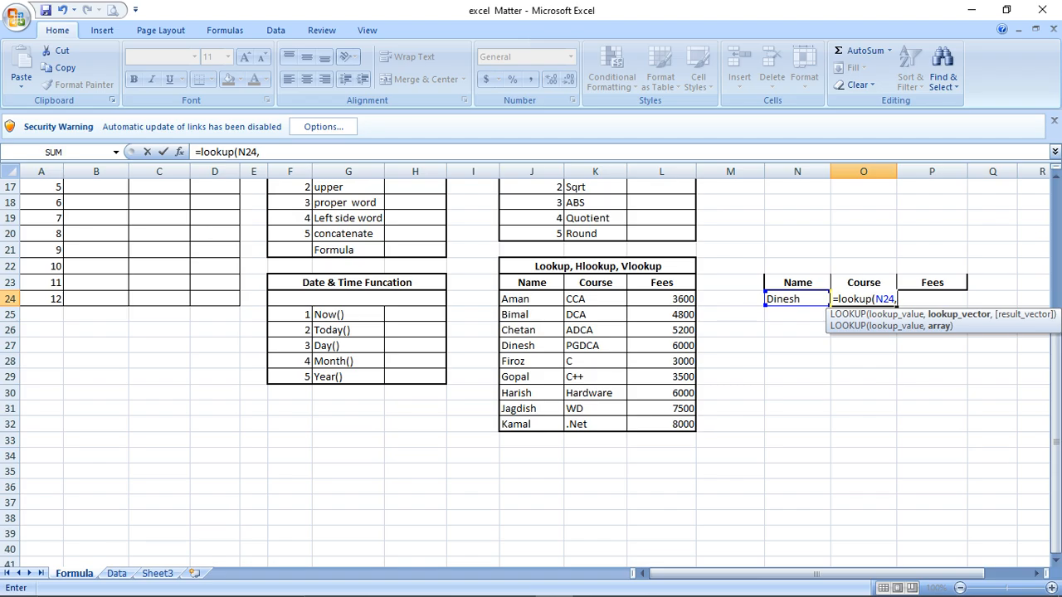
pyautogui.click(532, 283)
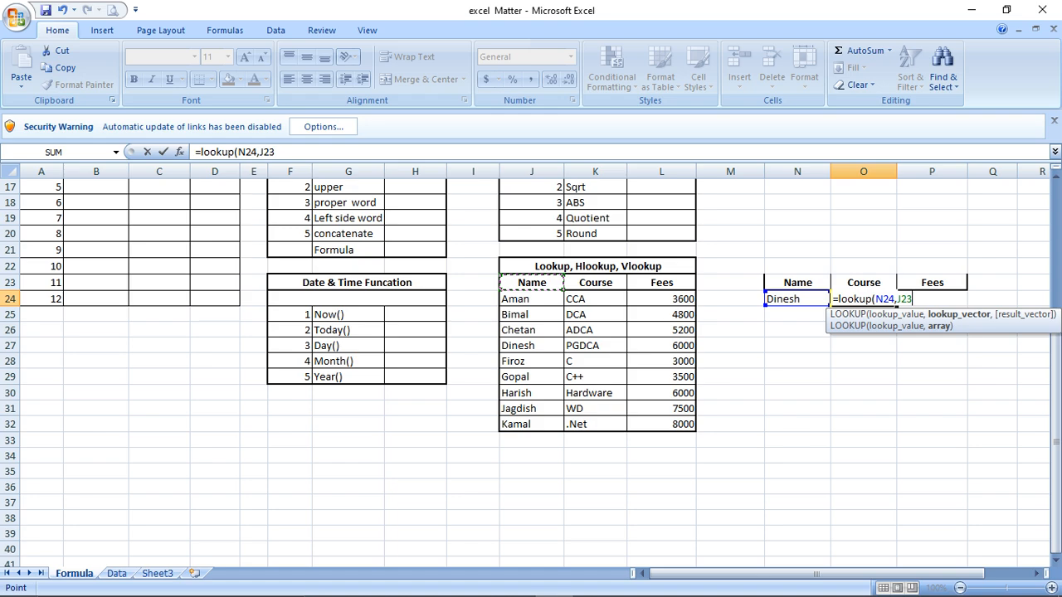
pyautogui.moveTo(532, 282); pyautogui.dragTo(693, 428)
pyautogui.write(',')
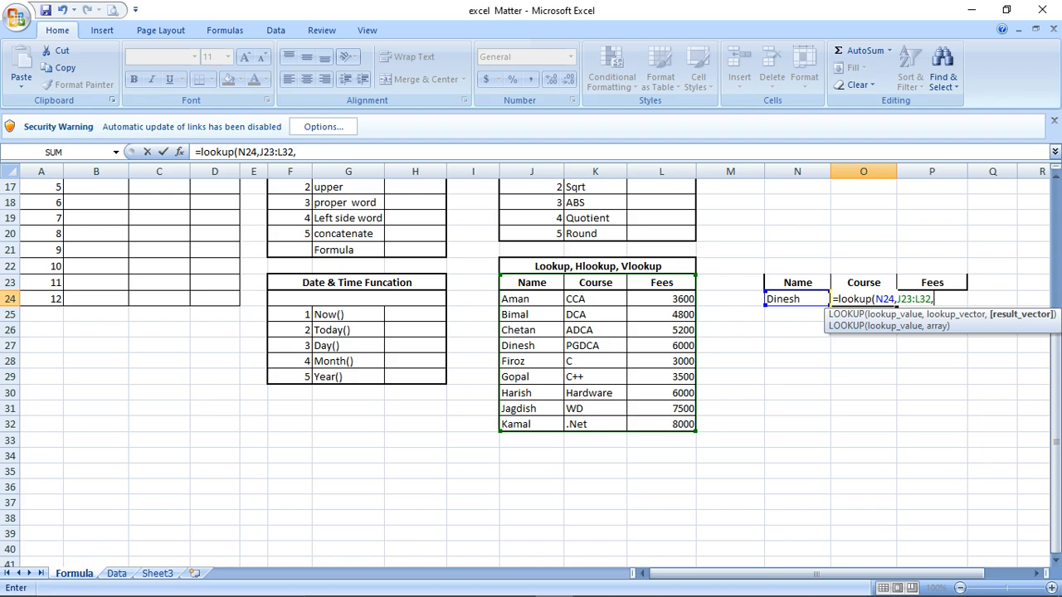
pyautogui.moveTo(595, 282); pyautogui.dragTo(618, 425)
pyautogui.write(')')
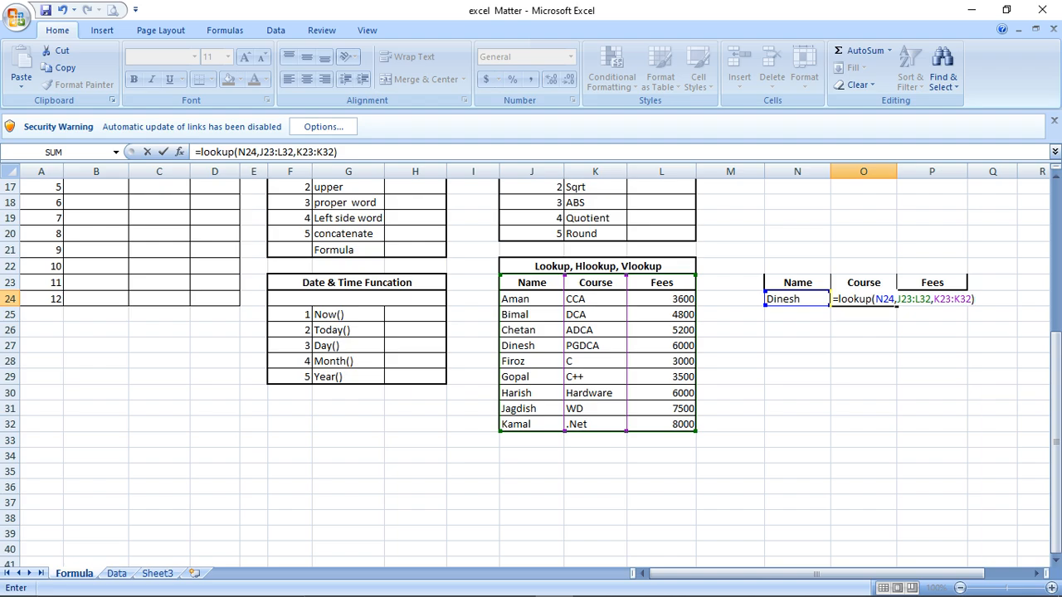
pyautogui.press('Return')
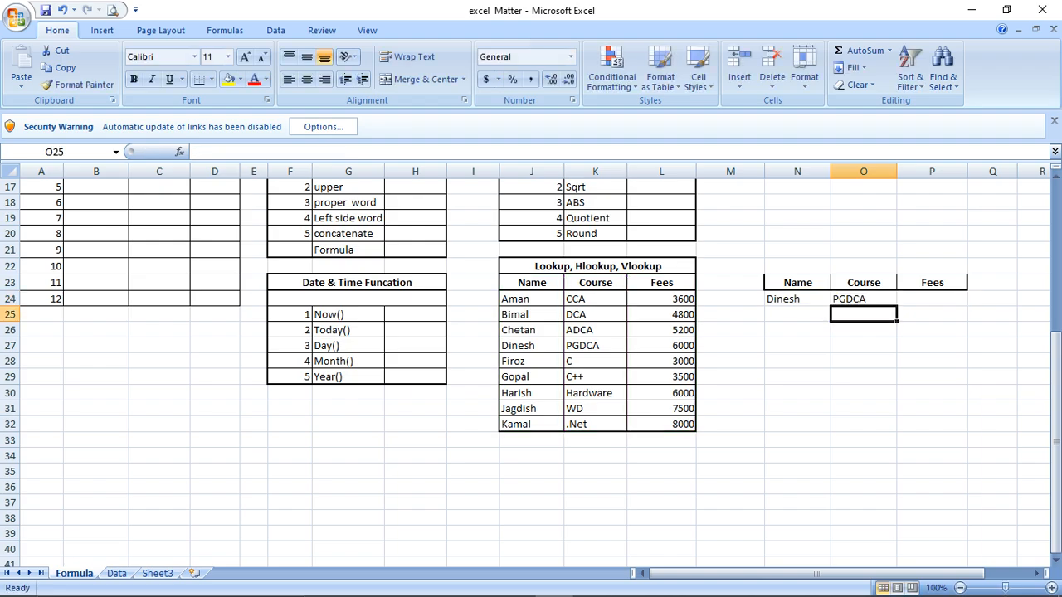
pyautogui.press('Up')
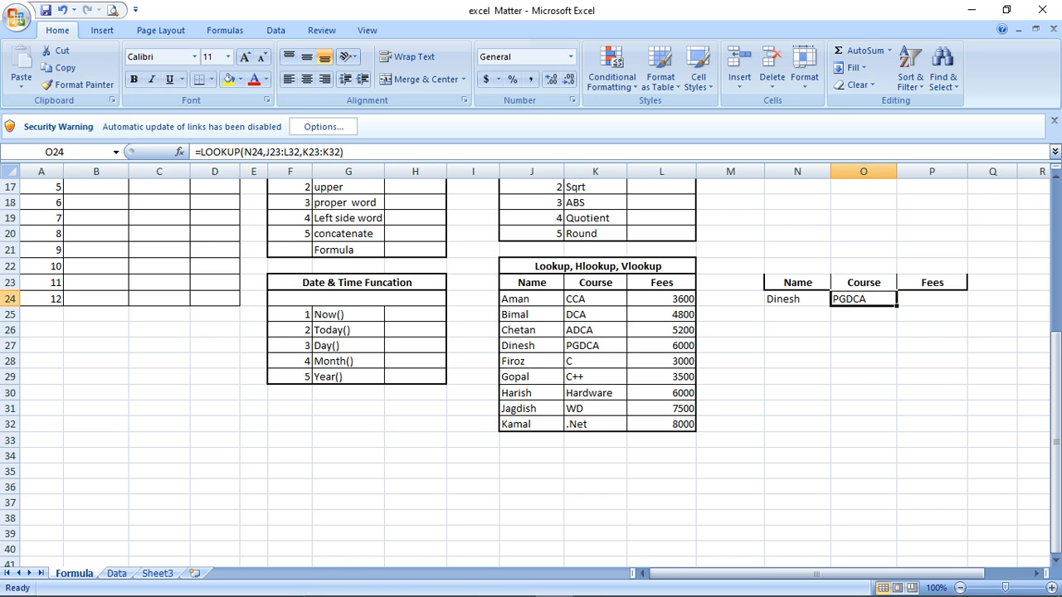
pyautogui.moveTo(518, 345); pyautogui.dragTo(627, 350)
pyautogui.click(624, 349)
# - Enter =LOOKUP(N24,J23:L32,L23:L32) in P24 to look up the fees, and check it against the source row
pyautogui.click(932, 299)
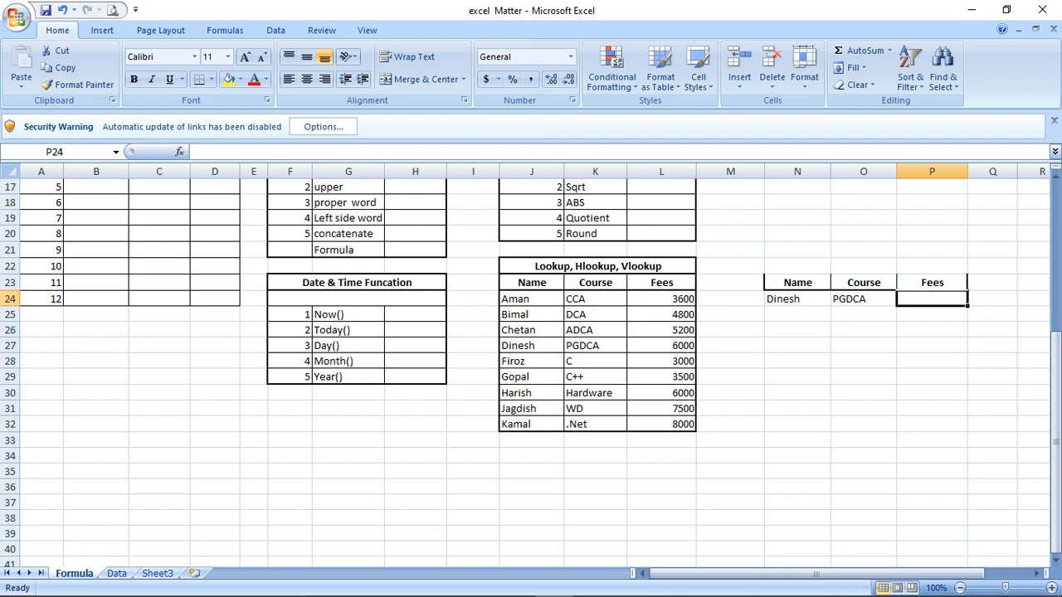
pyautogui.write('=')
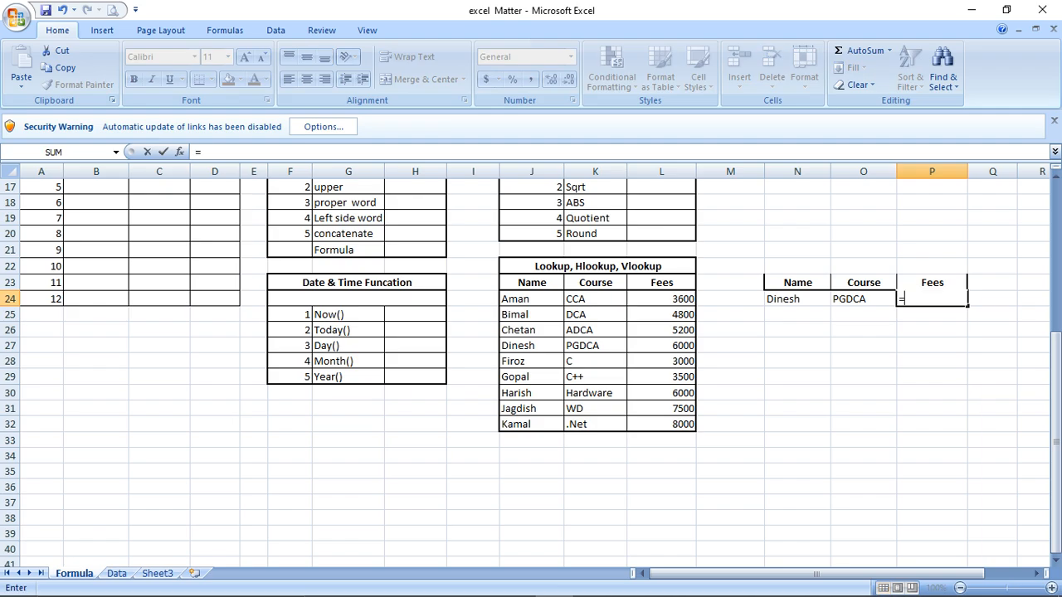
pyautogui.write('lookup(')
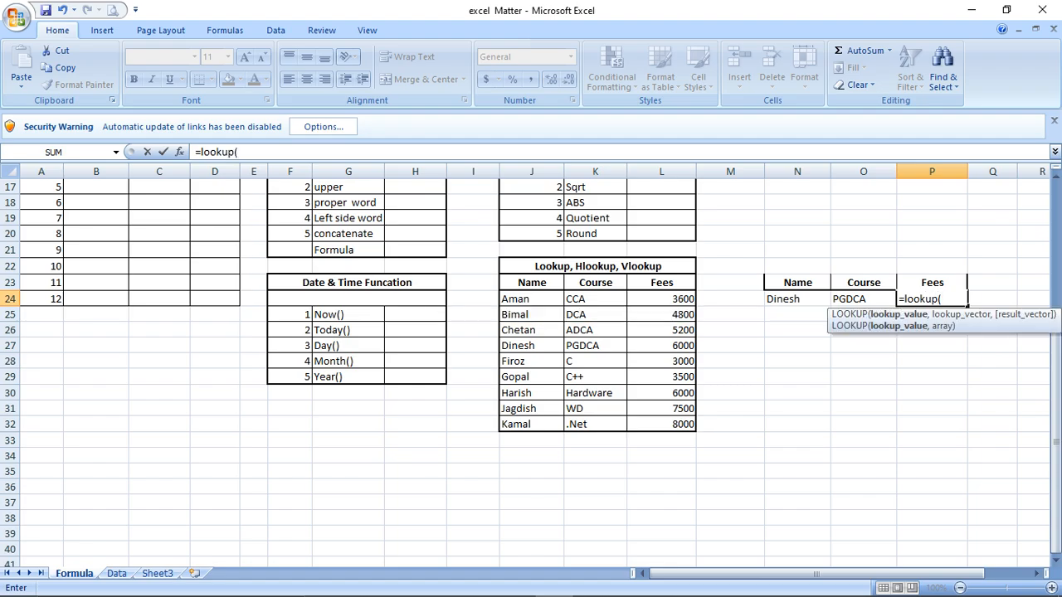
pyautogui.click(796, 299)
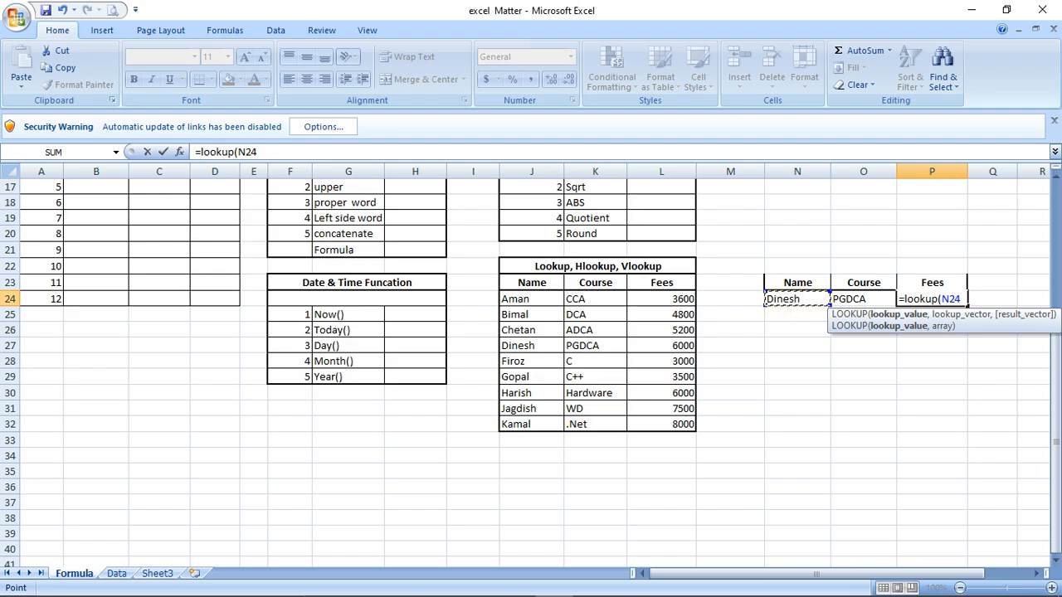
pyautogui.write(',')
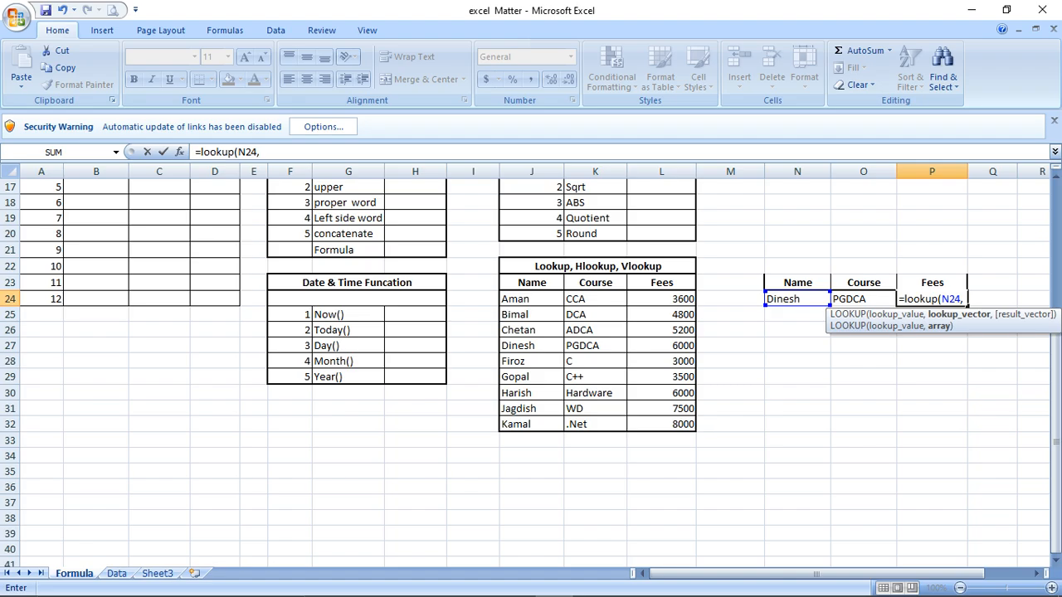
pyautogui.click(532, 283)
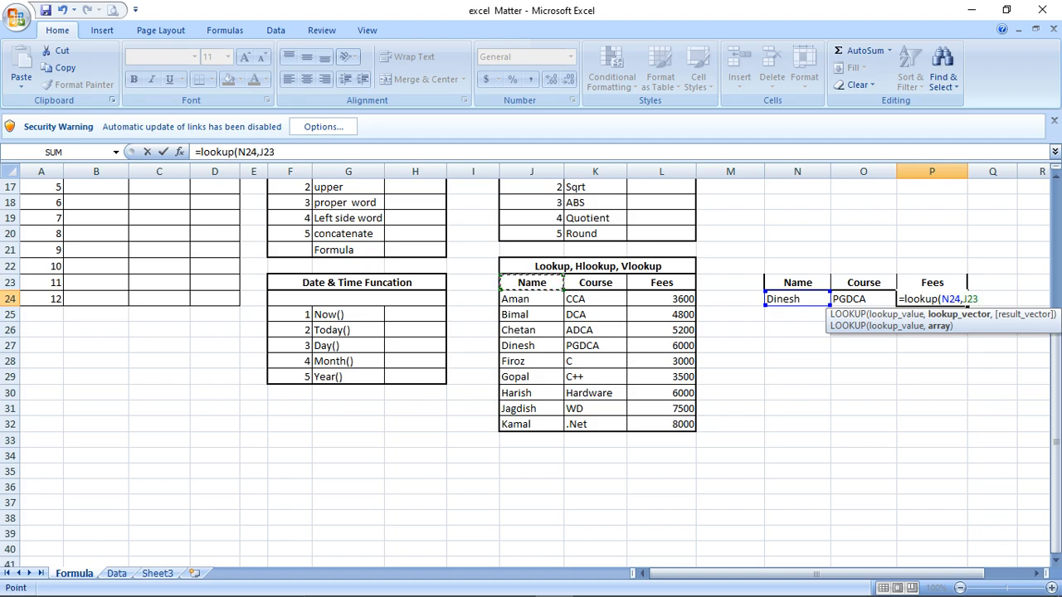
pyautogui.moveTo(532, 283); pyautogui.dragTo(694, 427)
pyautogui.write(',')
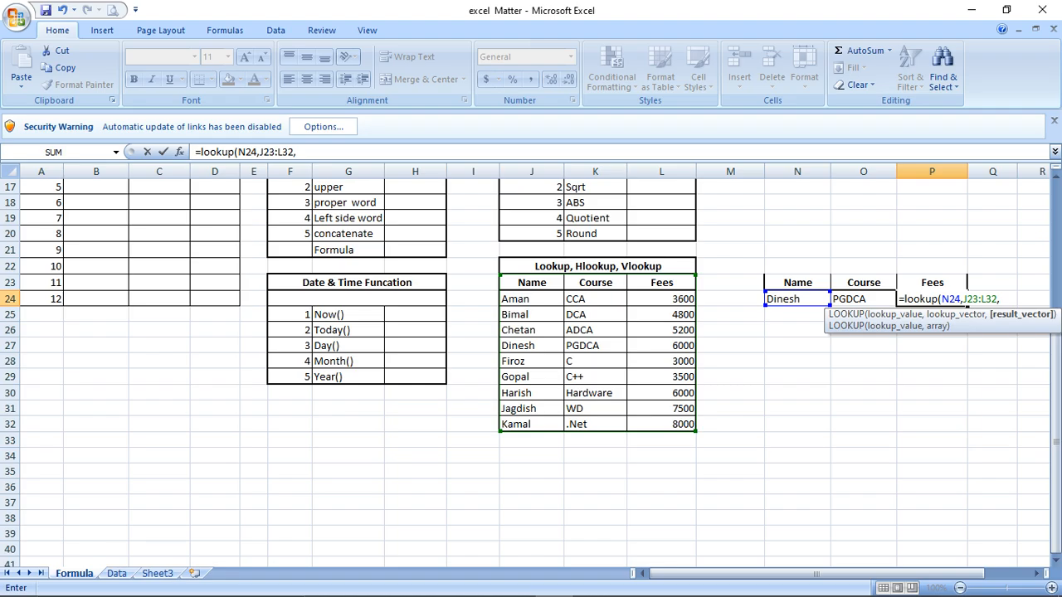
pyautogui.moveTo(689, 282); pyautogui.dragTo(694, 427)
pyautogui.write(')')
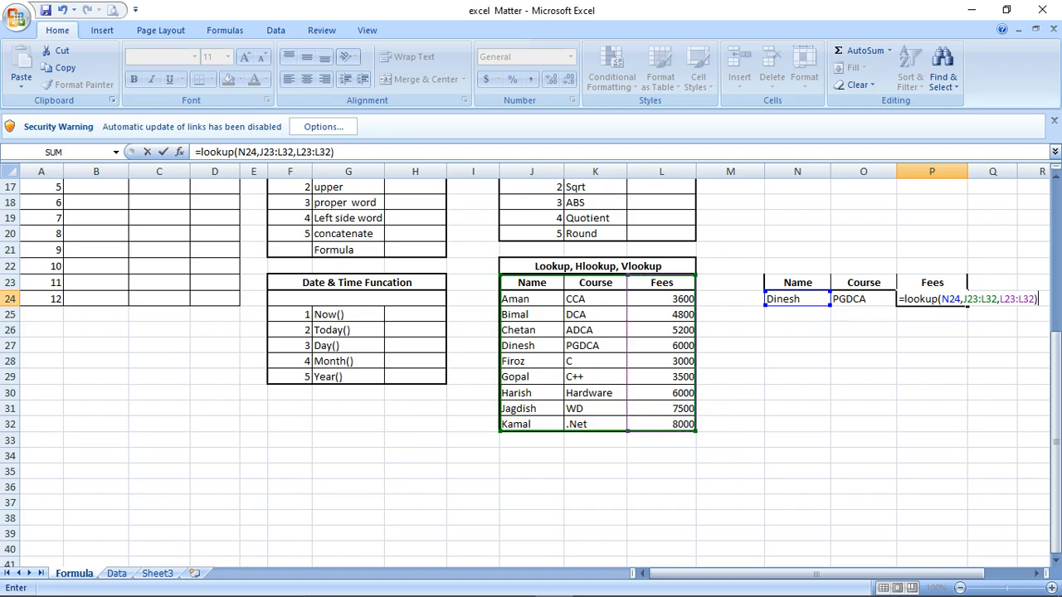
pyautogui.press('Return')
pyautogui.press('Up')
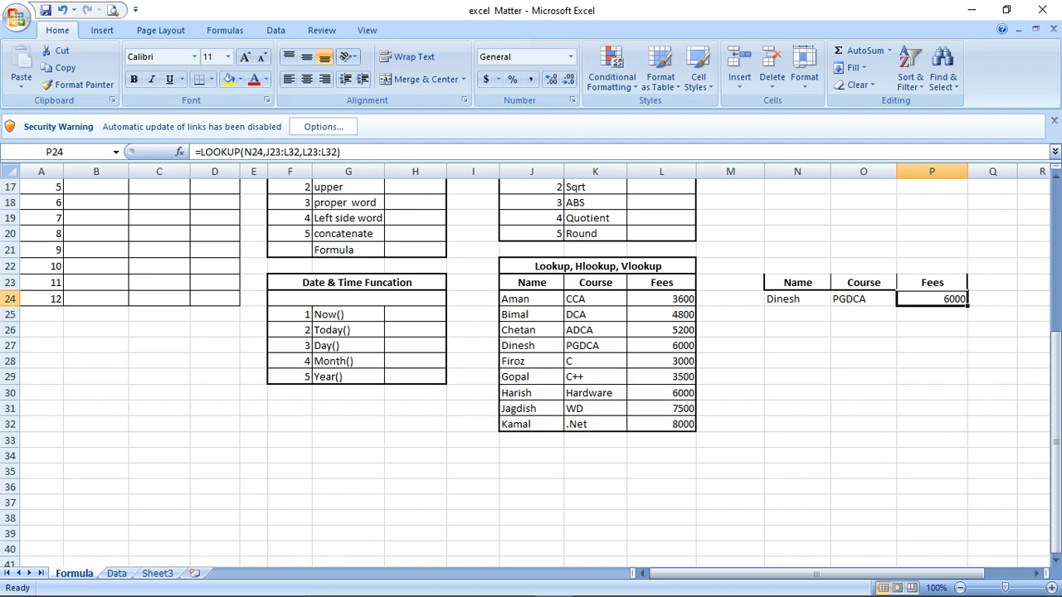
pyautogui.moveTo(664, 345); pyautogui.dragTo(532, 345)
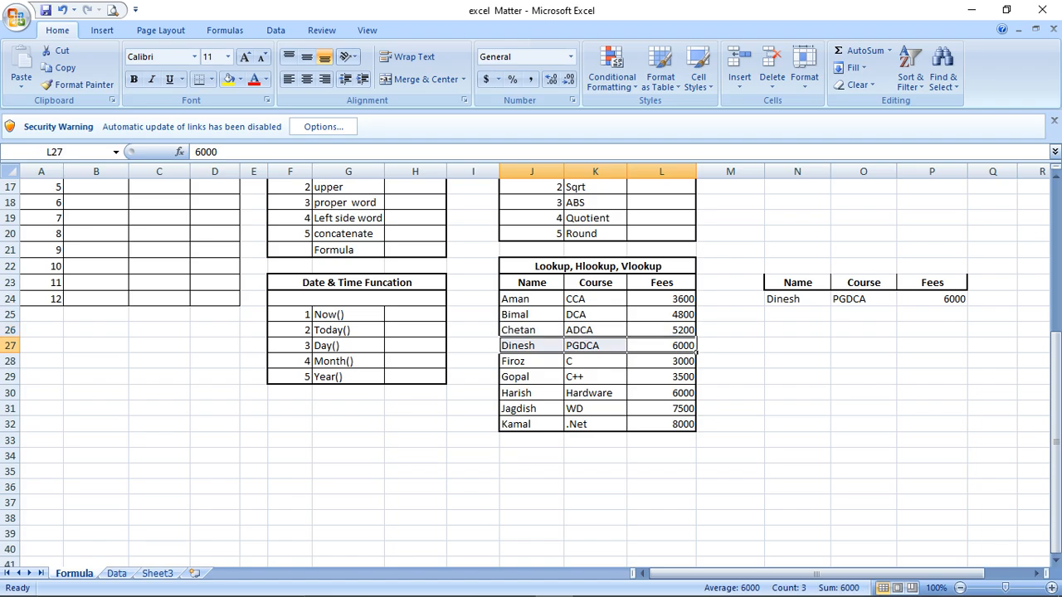
# - Test the lookup formulas by entering the names listed in J25 and J24 in N24, one after the other
pyautogui.click(797, 299)
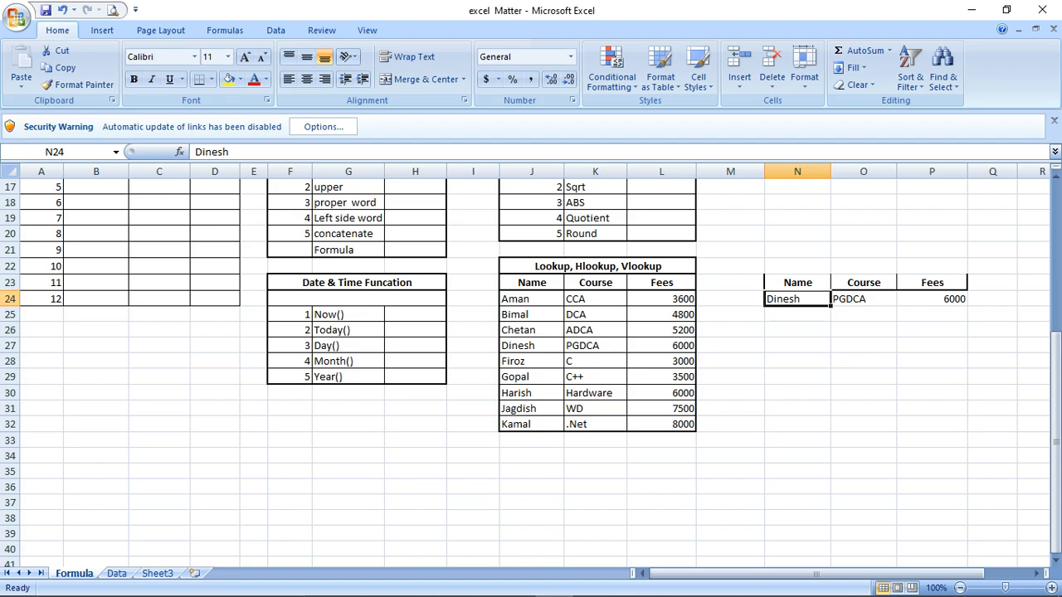
pyautogui.write('bimal')
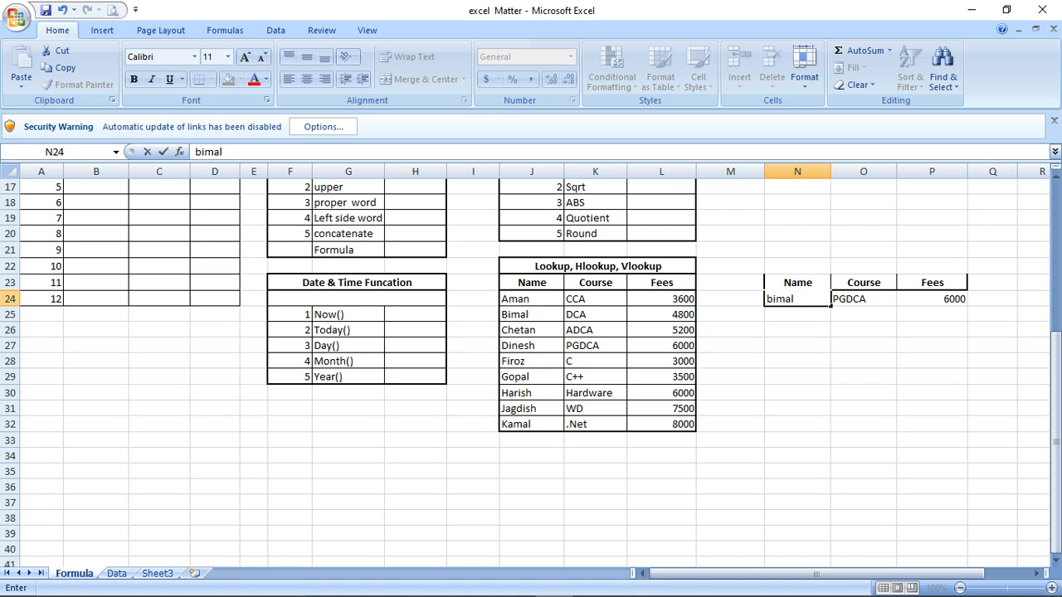
pyautogui.press('Return')
pyautogui.press('Up')
pyautogui.write('Aman')
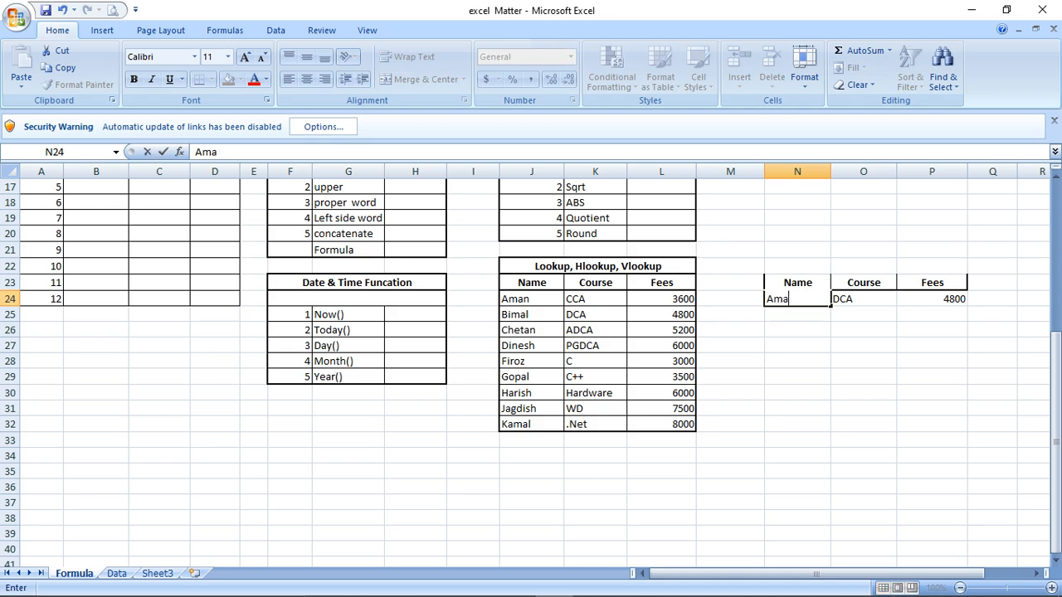
pyautogui.press('Return')
pyautogui.press('Up')
pyautogui.press('Right')
pyautogui.press('Right')
pyautogui.press('Down')
pyautogui.press('Left')
pyautogui.press('Left')
pyautogui.press('Up')
# - Set the lookup name in N24 to the person's name listed in J26 and check the course formula in O24
pyautogui.write('Chetan')
pyautogui.press('Return')
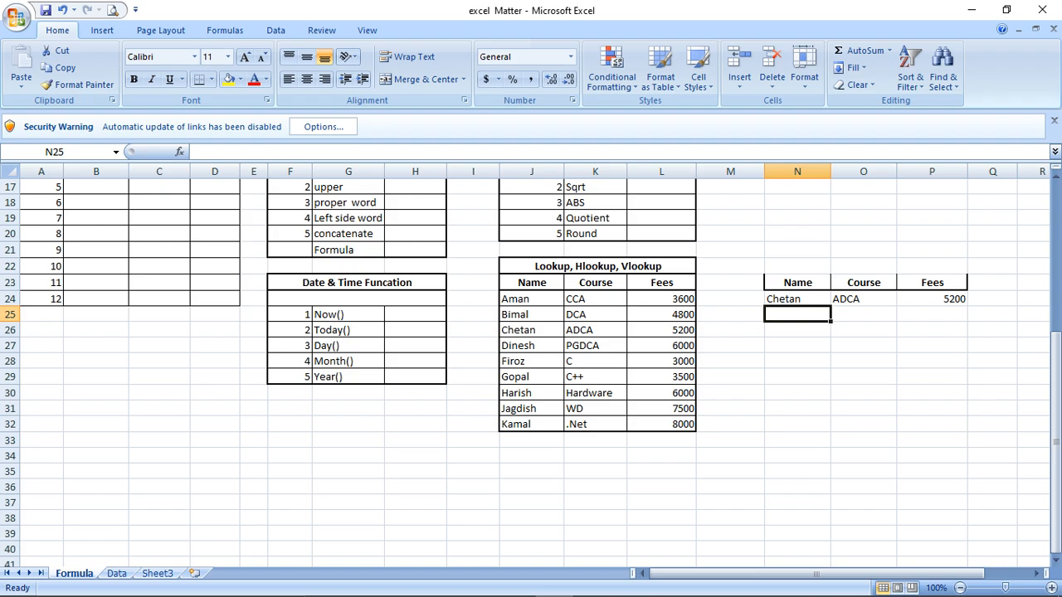
pyautogui.press('Up')
pyautogui.press('Right')
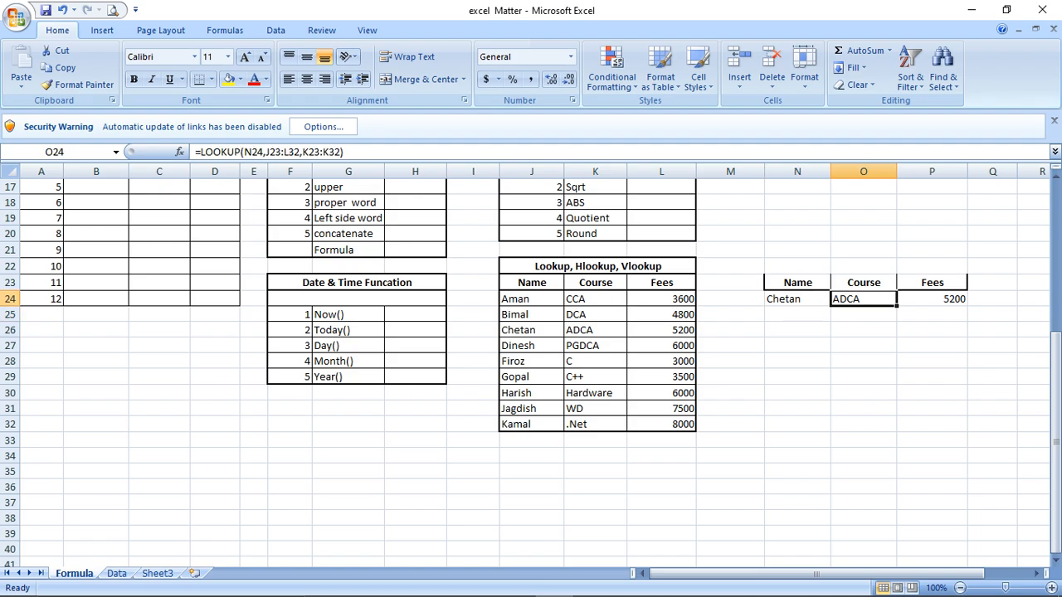
pyautogui.press('Left')
pyautogui.press('Left')
pyautogui.press('Left')
pyautogui.press('Left')
pyautogui.press('Up')
pyautogui.press('Left')
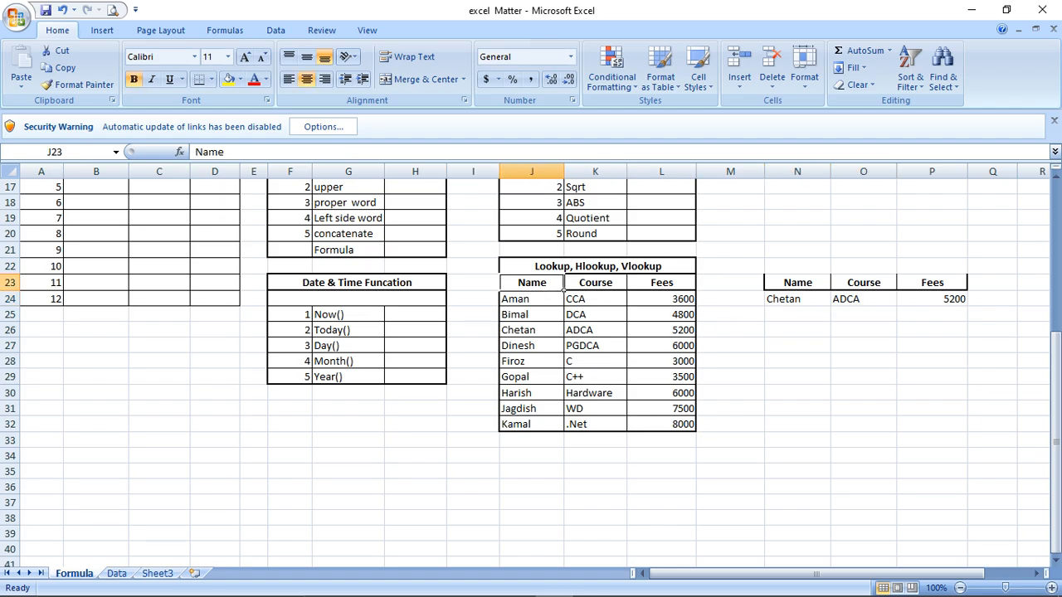
pyautogui.press('Up')
pyautogui.press('Down')
pyautogui.hotkey('shift', 'Right')
pyautogui.hotkey('shift', 'Right')
pyautogui.hotkey('shift', 'Down')
pyautogui.hotkey('shift', 'Down')
pyautogui.hotkey('shift', 'Down')
pyautogui.hotkey('shift', 'Down')
pyautogui.hotkey('shift', 'Down')
pyautogui.hotkey('shift', 'Down')
pyautogui.hotkey('shift', 'Down')
pyautogui.hotkey('shift', 'Down')
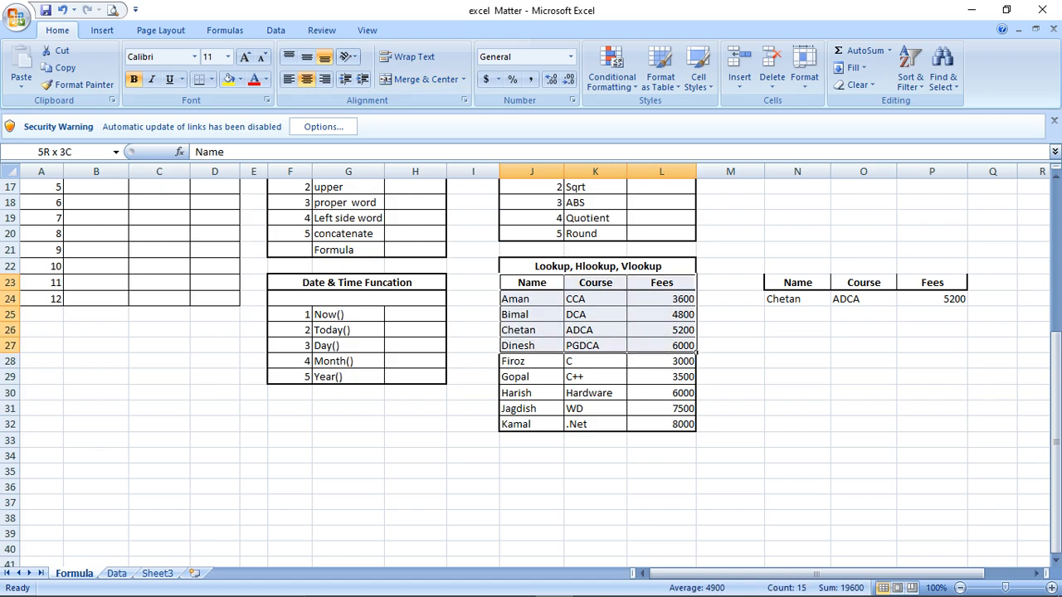
pyautogui.hotkey('shift', 'Down')
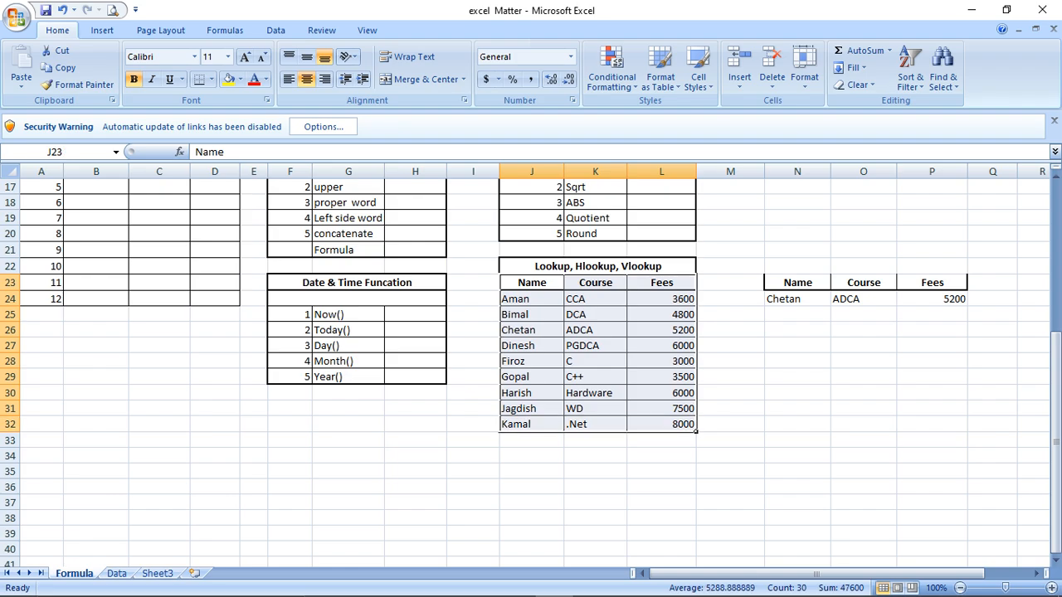
pyautogui.click(670, 380)
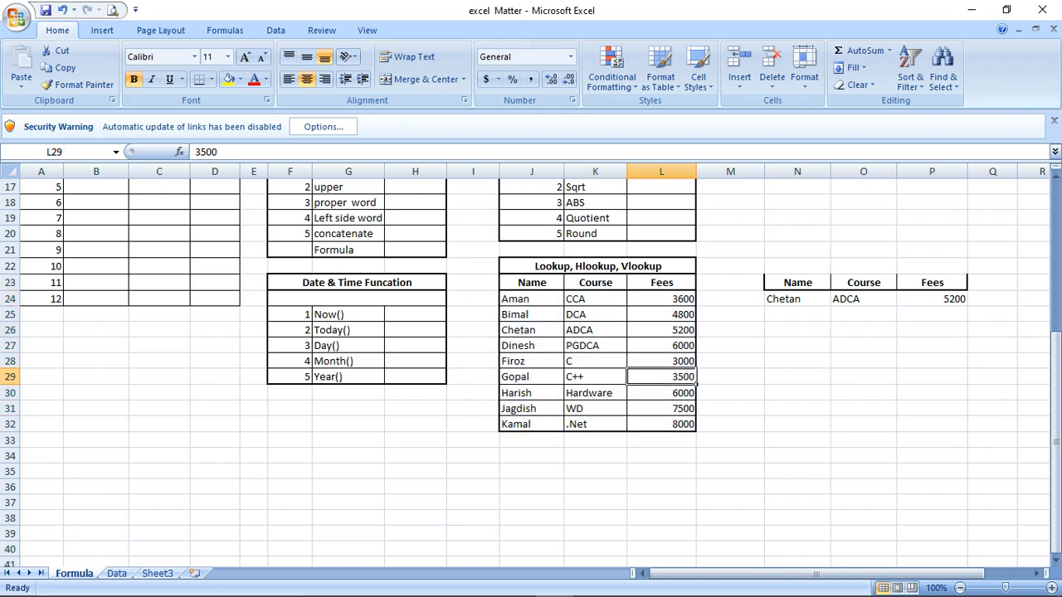
pyautogui.rightClick(672, 382)
pyautogui.press('Down')
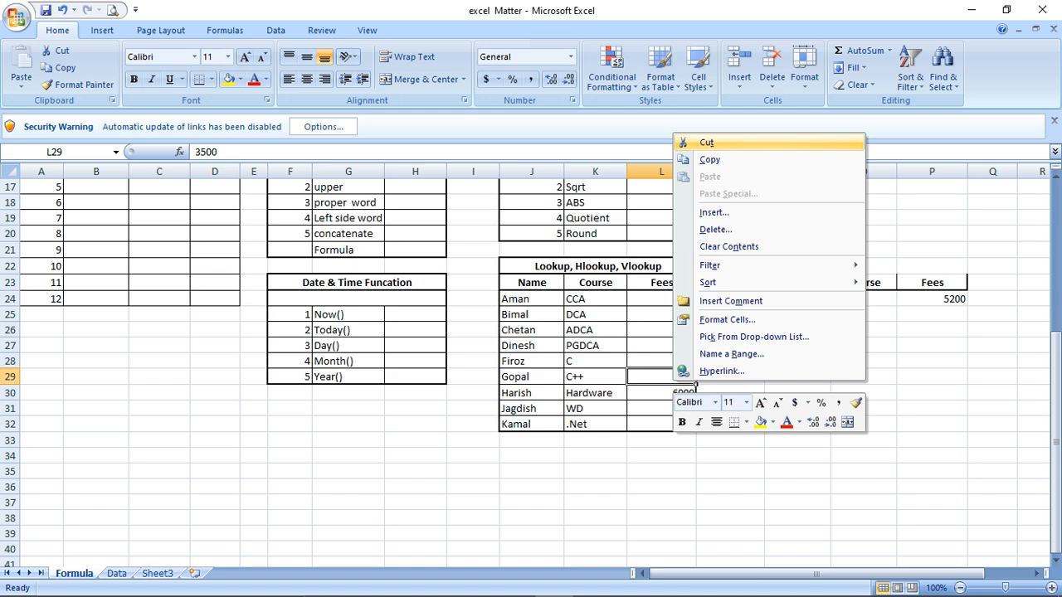
pyautogui.press('Escape')
# - Copy the table J23:L32 and paste it transposed with Paste Special, starting at J37
pyautogui.click(561, 283)
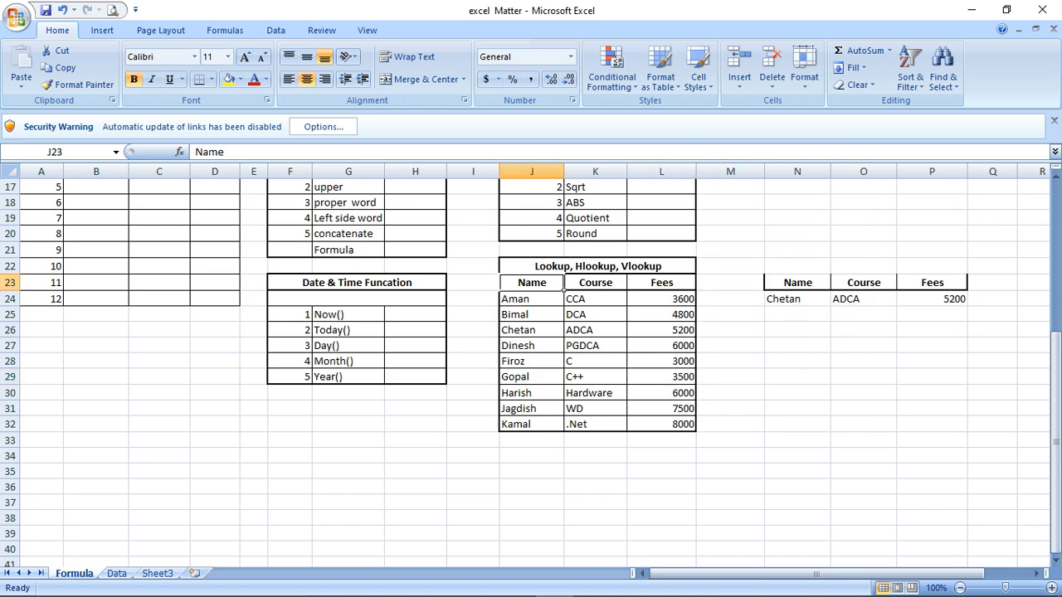
pyautogui.moveTo(563, 284); pyautogui.dragTo(694, 427)
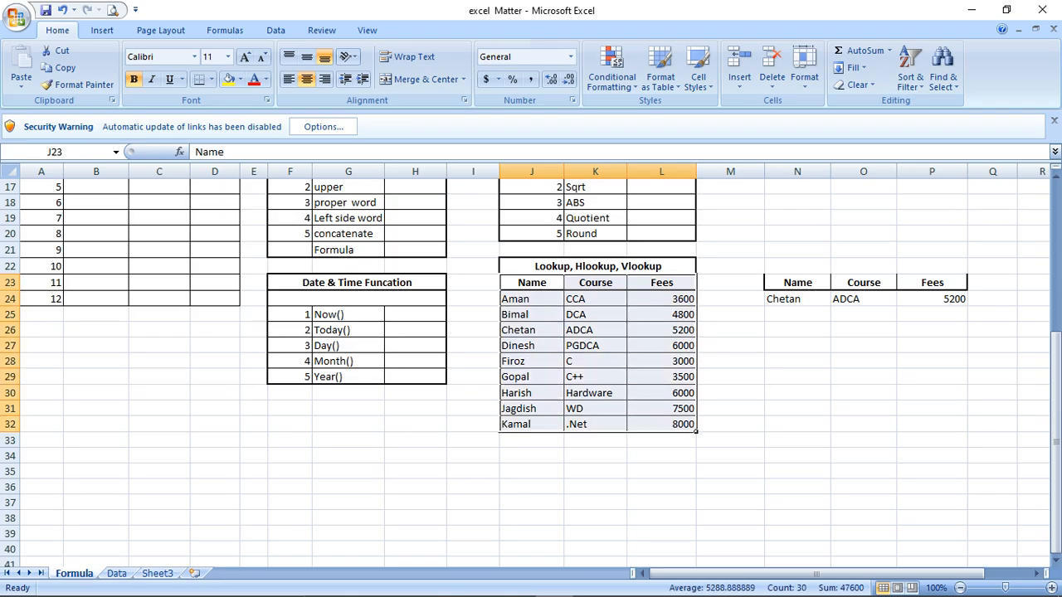
pyautogui.hotkey('ctrl', 'c')
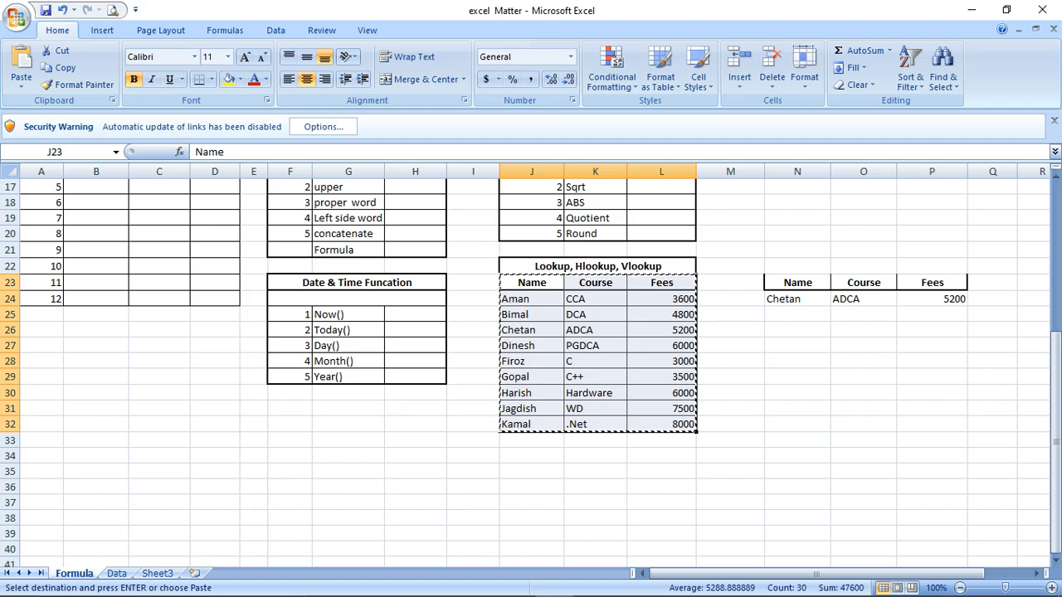
pyautogui.click(531, 502)
pyautogui.rightClick(526, 503)
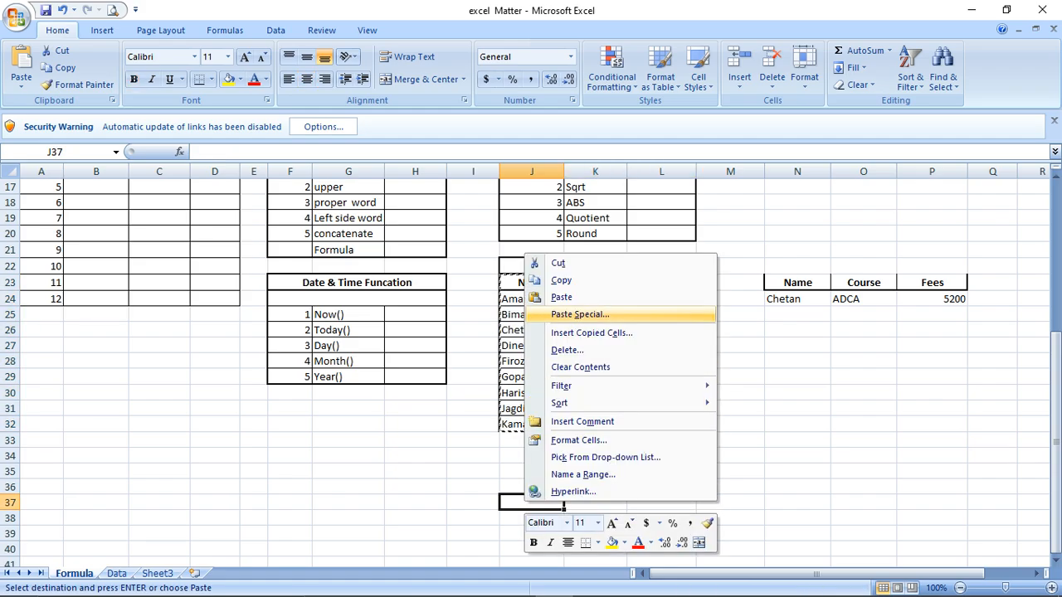
pyautogui.click(580, 314)
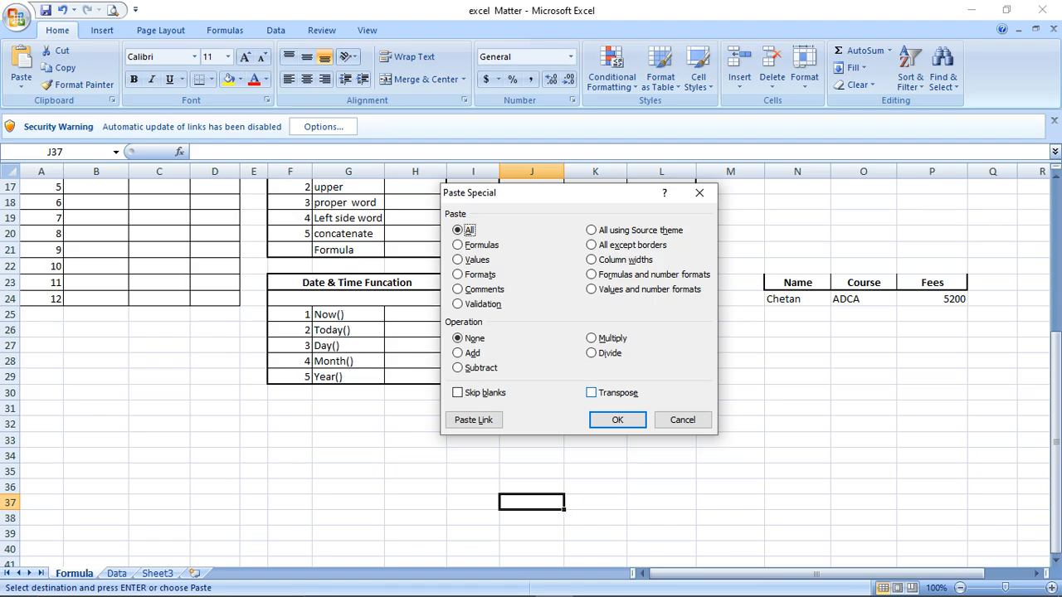
pyautogui.click(592, 393)
pyautogui.press('Return')
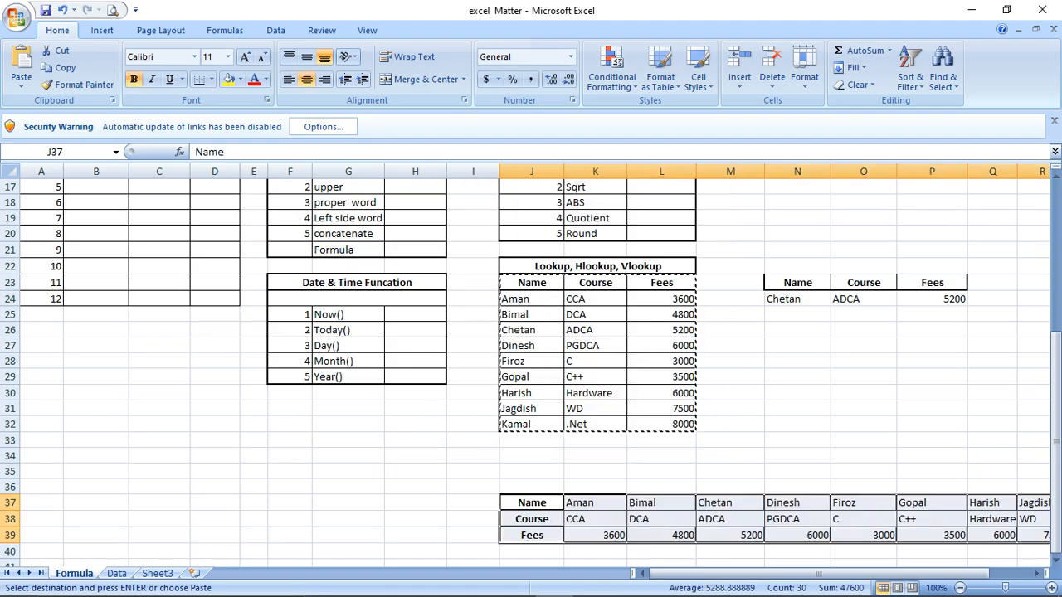
# - Copy the Name, Course and Fees labels from J37:J39 into J42:J44
pyautogui.press('Down')
pyautogui.press('Down')
pyautogui.press('Down')
pyautogui.press('Down')
pyautogui.press('Down')
pyautogui.press('Down')
pyautogui.press('Down')
pyautogui.press('Down')
pyautogui.press('Down')
pyautogui.press('Down')
pyautogui.press('Down')
pyautogui.press('Down')
pyautogui.press('Down')
pyautogui.press('Down')
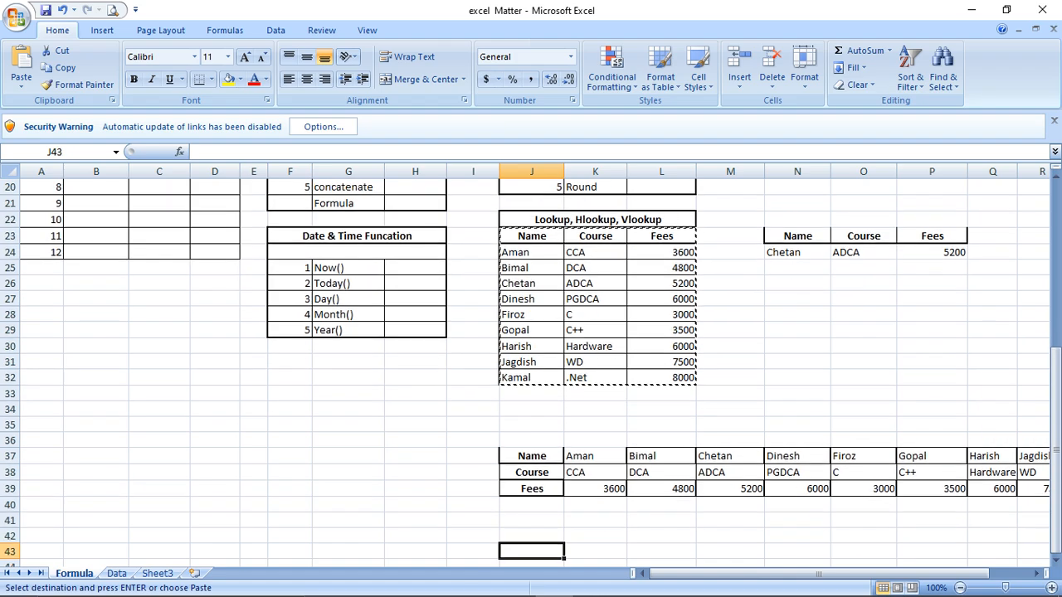
pyautogui.press('Up')
pyautogui.press('Up')
pyautogui.press('Up')
pyautogui.press('Up')
pyautogui.press('Up')
pyautogui.press('Up')
pyautogui.press('Up')
pyautogui.press('Up')
pyautogui.press('Up')
pyautogui.press('Up')
pyautogui.press('Up')
pyautogui.press('Up')
pyautogui.press('Up')
pyautogui.press('Up')
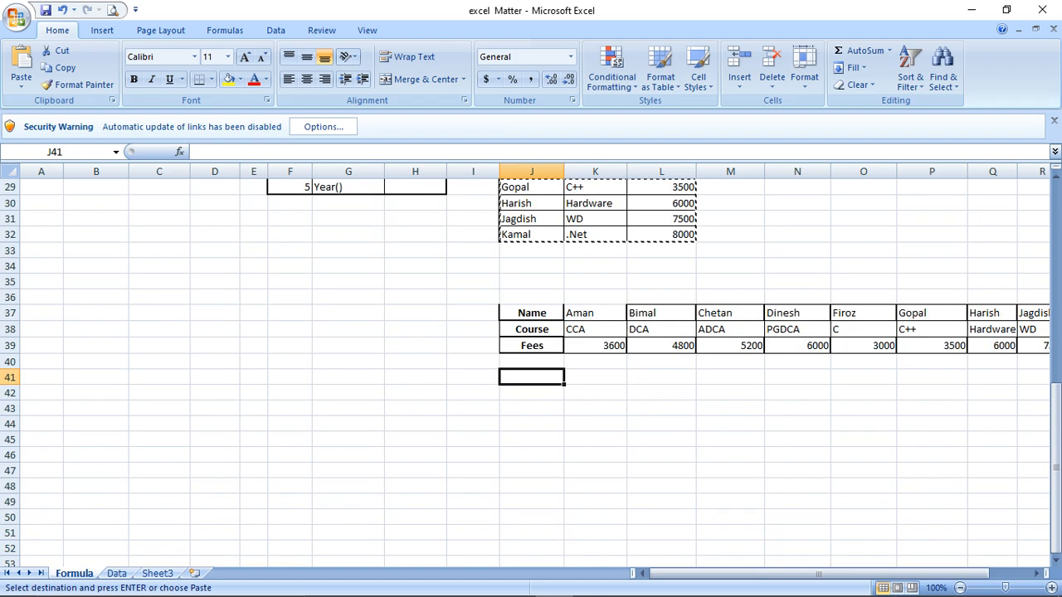
pyautogui.hotkey('shift', 'Down')
pyautogui.hotkey('shift', 'Down')
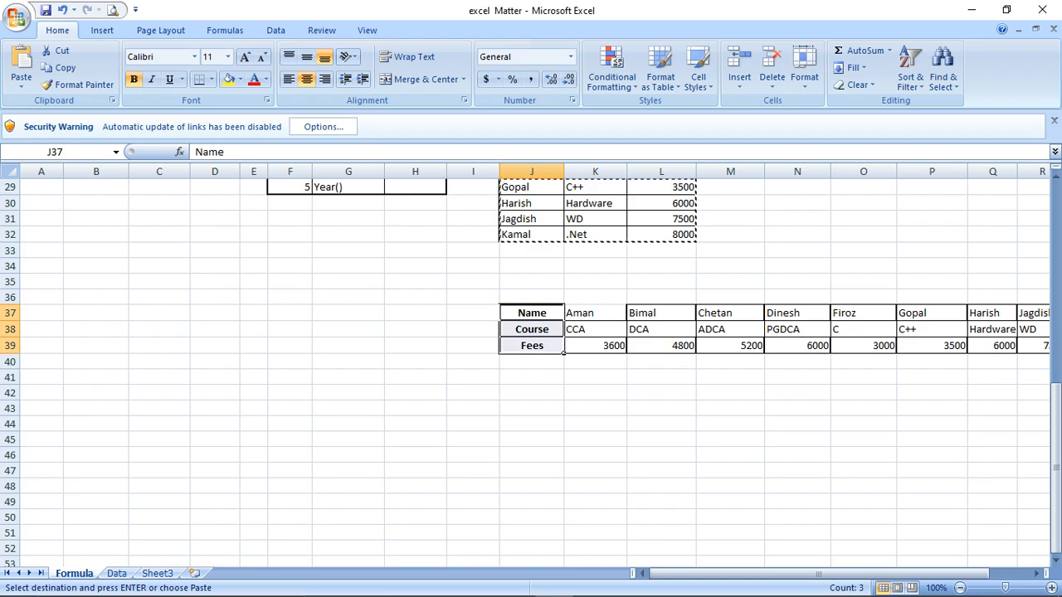
pyautogui.hotkey('ctrl', 'c')
pyautogui.press('Down')
pyautogui.press('Down')
pyautogui.press('Down')
pyautogui.press('Down')
pyautogui.press('Down')
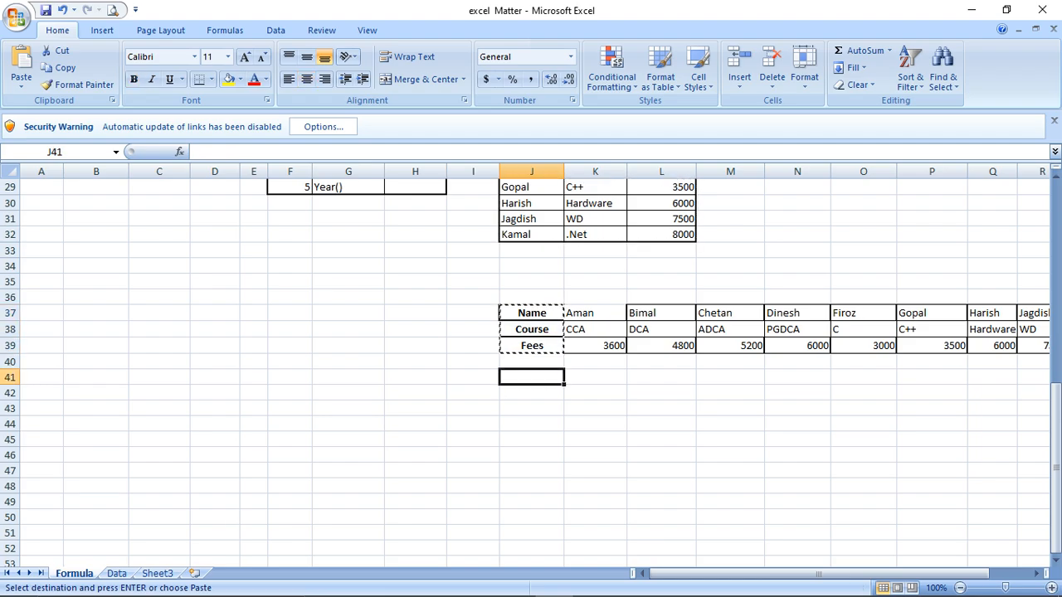
pyautogui.hotkey('ctrl', 'v')
# - Enter the person's name listed in M37 as the lookup name in K42
pyautogui.press('Right')
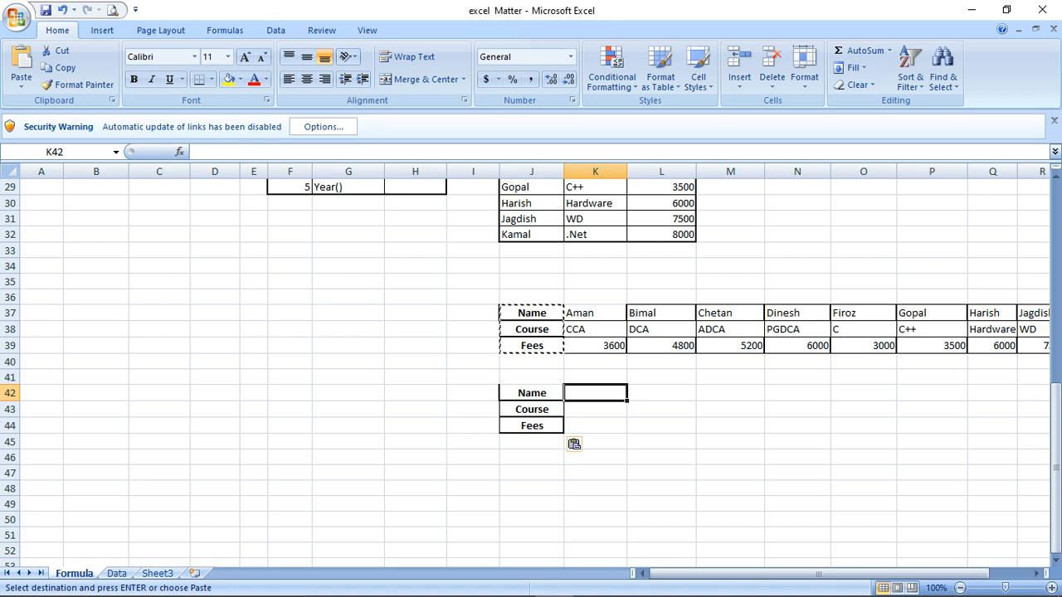
pyautogui.write('Chetn')
pyautogui.press('BackSpace')
pyautogui.write('an')
pyautogui.press('Return')
# - Enter =HLOOKUP(K42,J37:S39,2,0) in K43 to look up the course by exact match
pyautogui.write('=H')
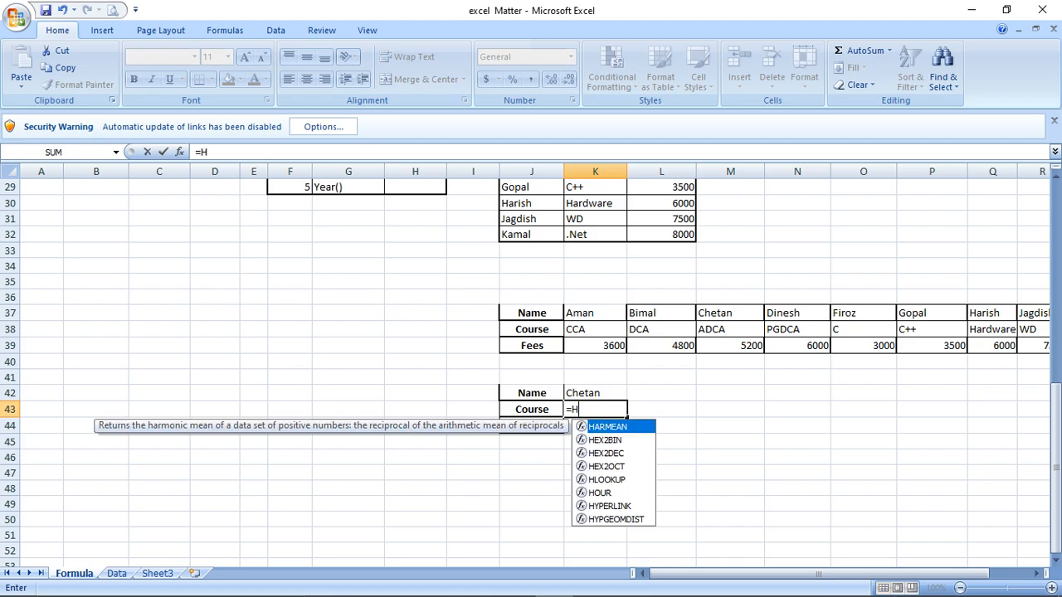
pyautogui.write('llokup')
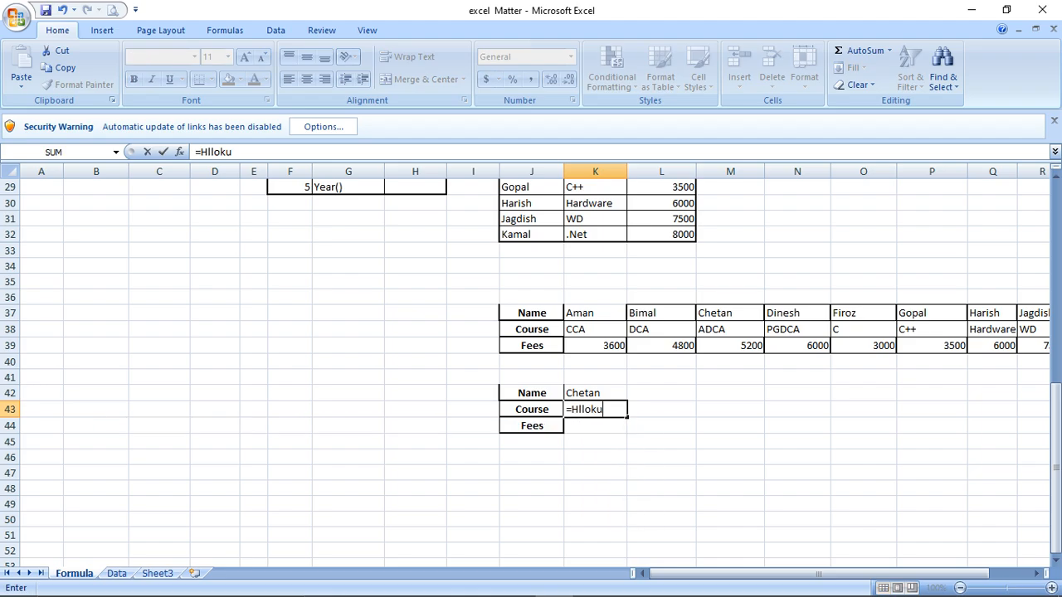
pyautogui.press('BackSpace')
pyautogui.press('BackSpace')
pyautogui.press('BackSpace')
pyautogui.press('BackSpace')
pyautogui.press('BackSpace')
pyautogui.write('ookup')
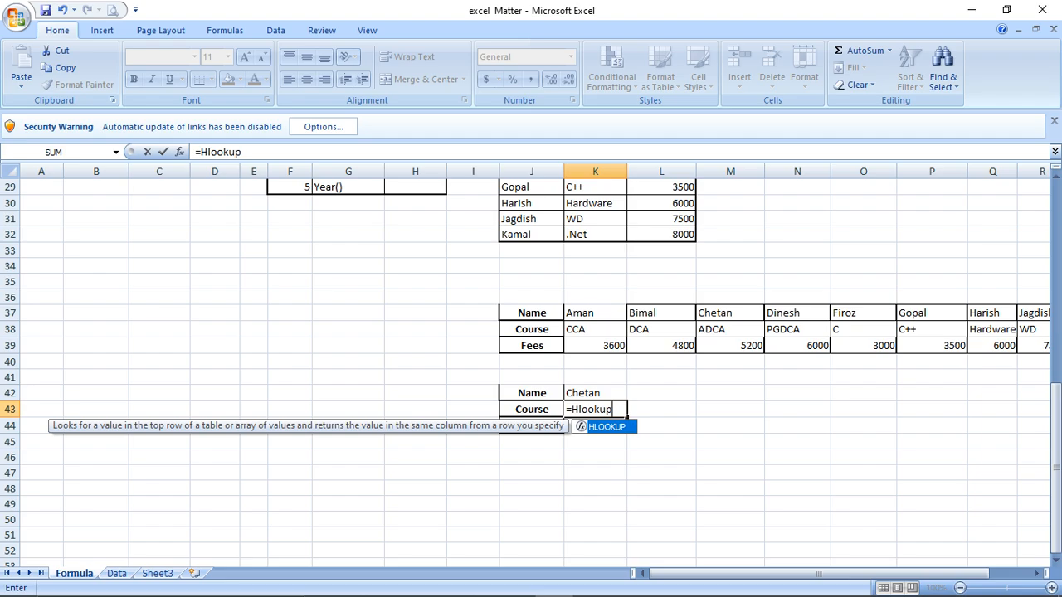
pyautogui.write('(')
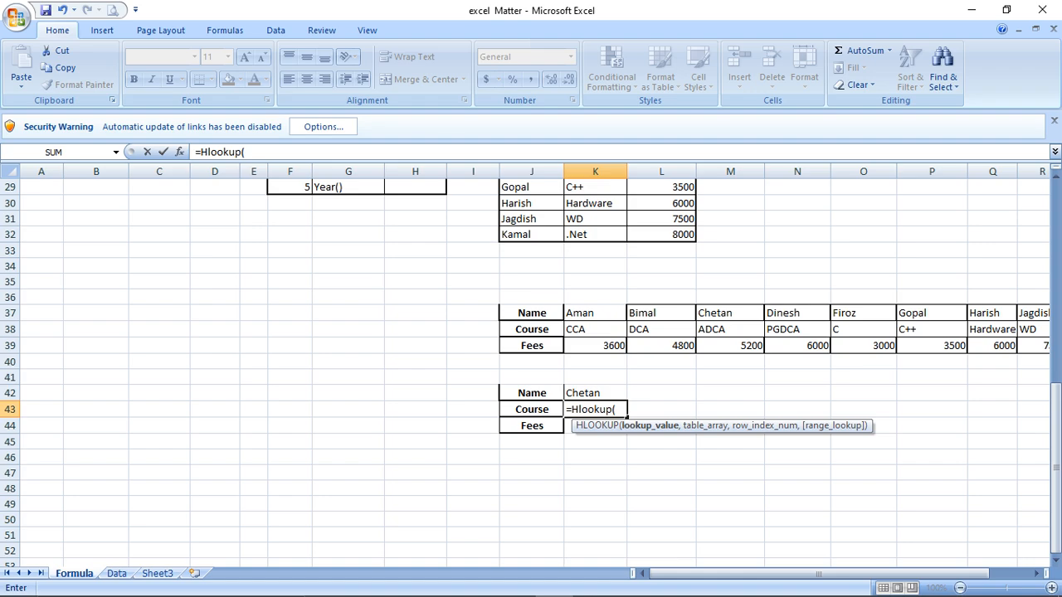
pyautogui.press('Up')
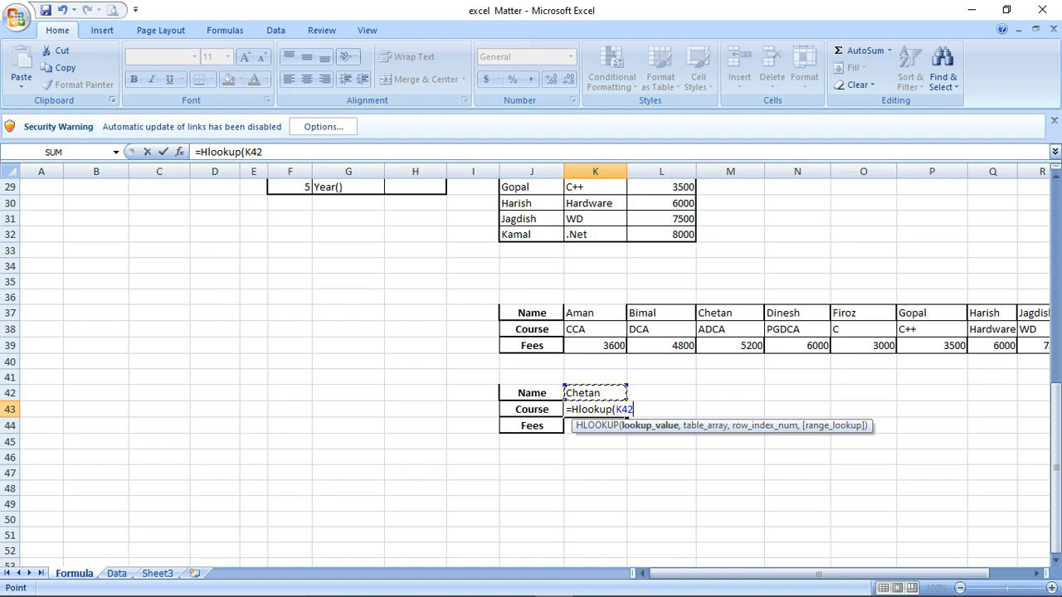
pyautogui.write(',')
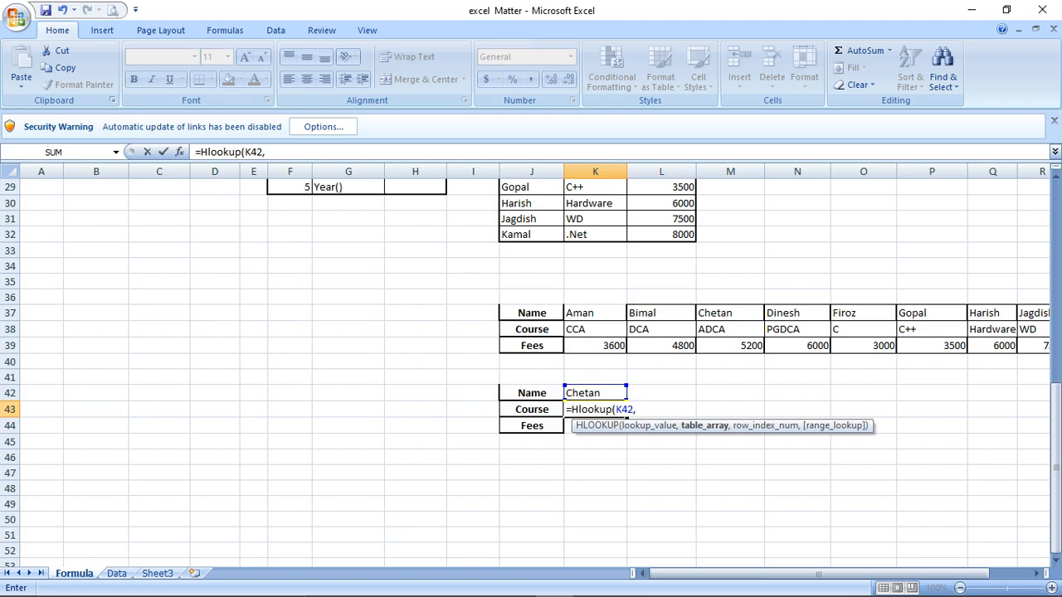
pyautogui.moveTo(531, 313); pyautogui.dragTo(1033, 365)
pyautogui.write(',')
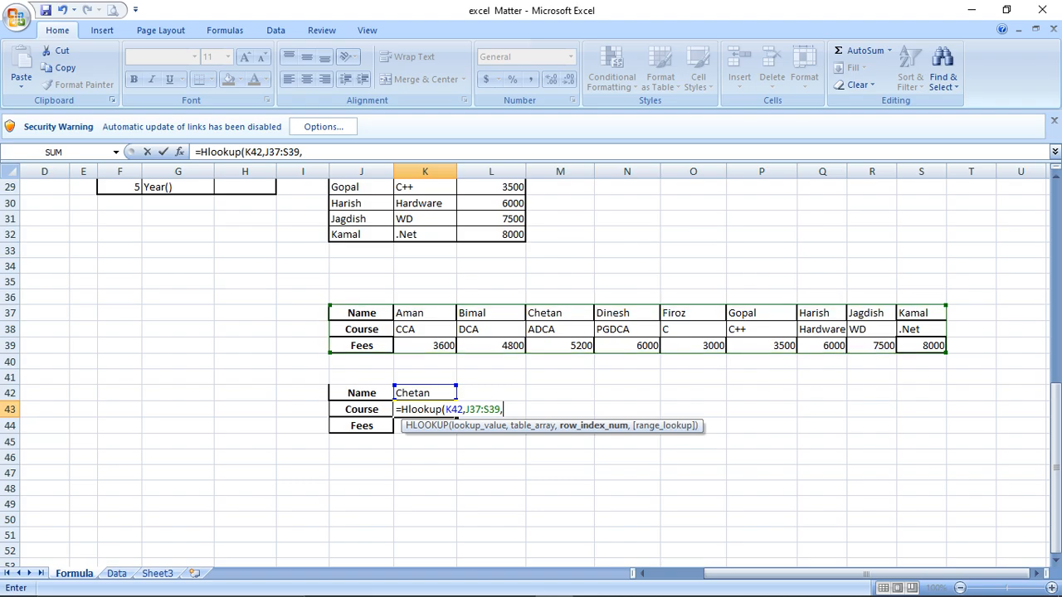
pyautogui.write('2,')
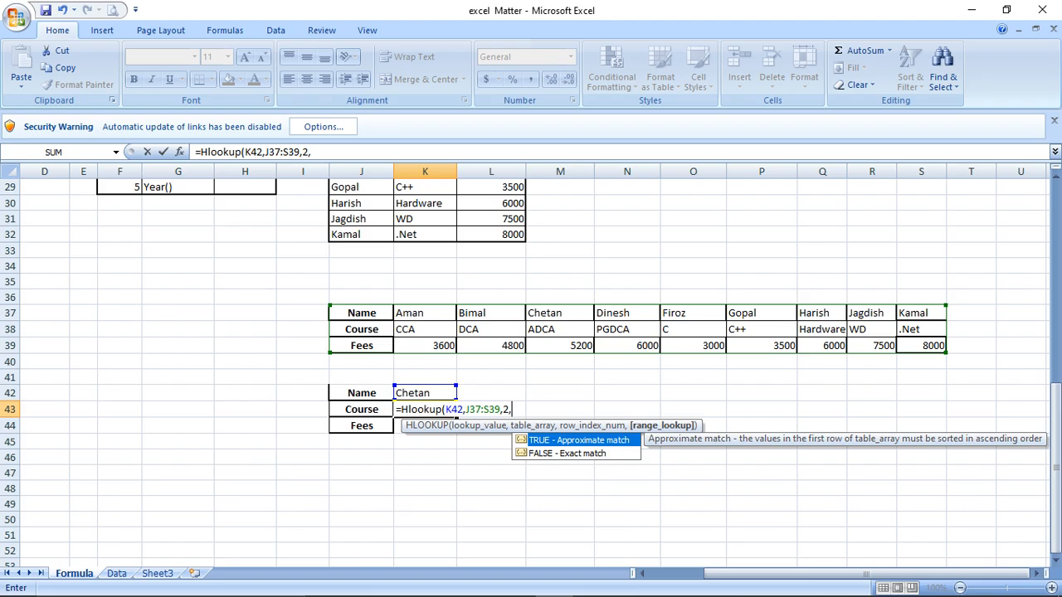
pyautogui.write('0)')
pyautogui.press('Return')
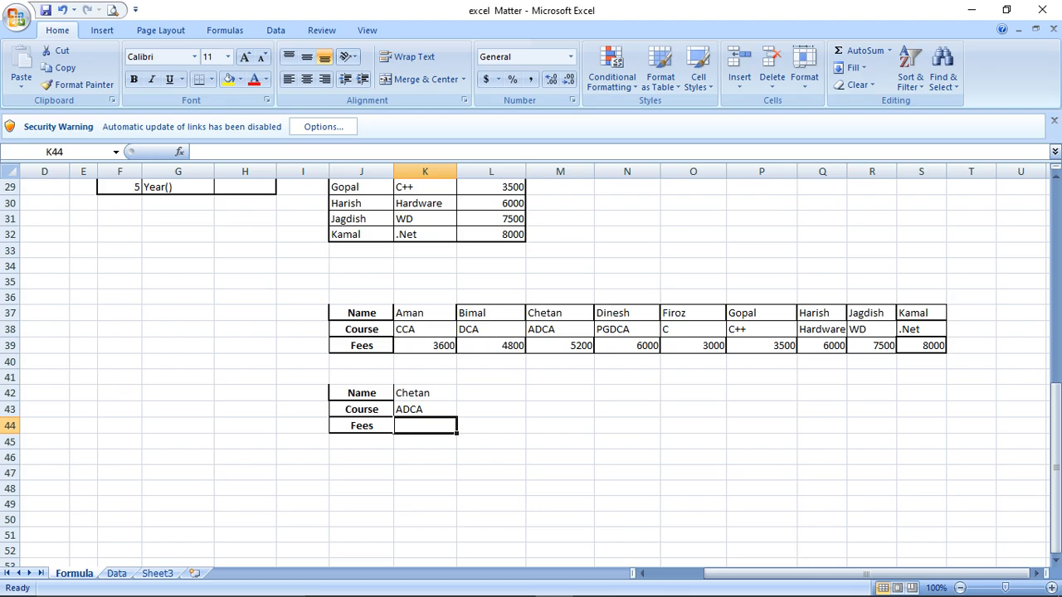
# - Enter =HLOOKUP(K42,J37:S39,3,0) in K44 to look up the fees by exact match
pyautogui.write('=l')
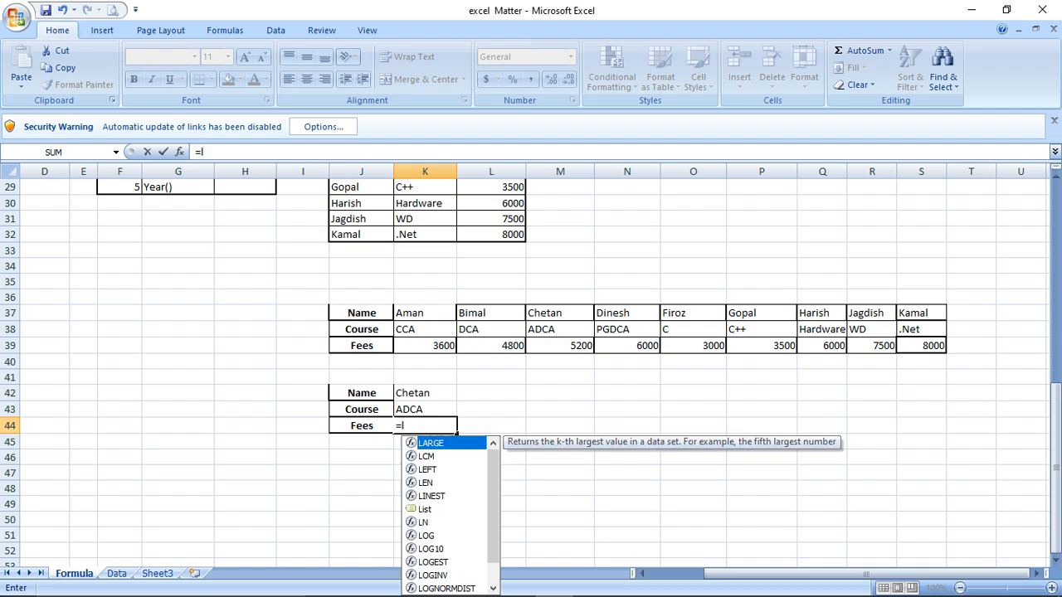
pyautogui.press('BackSpace')
pyautogui.write('hlookup(')
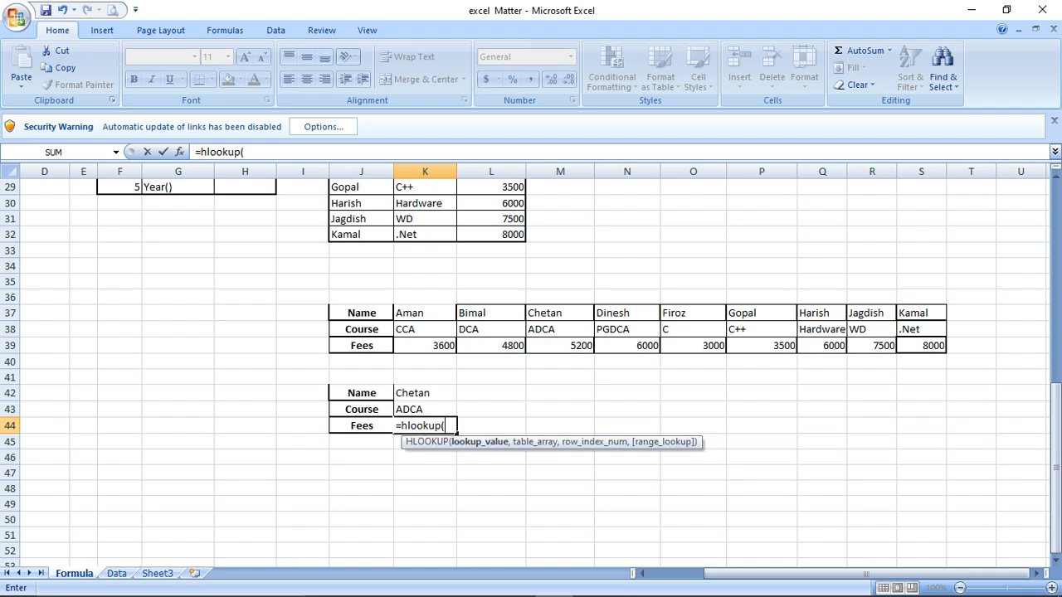
pyautogui.click(425, 394)
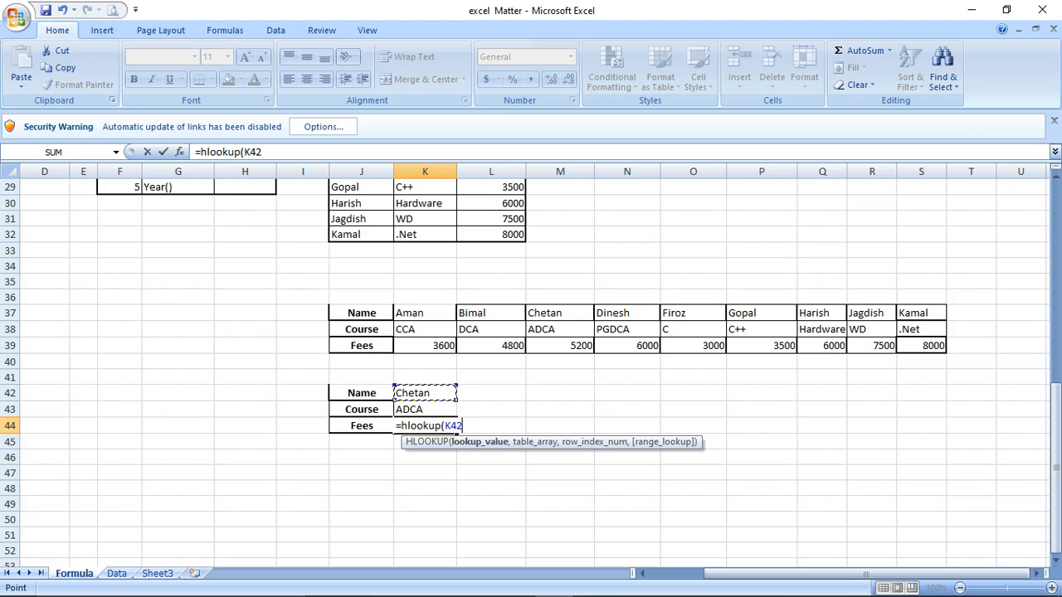
pyautogui.write(',')
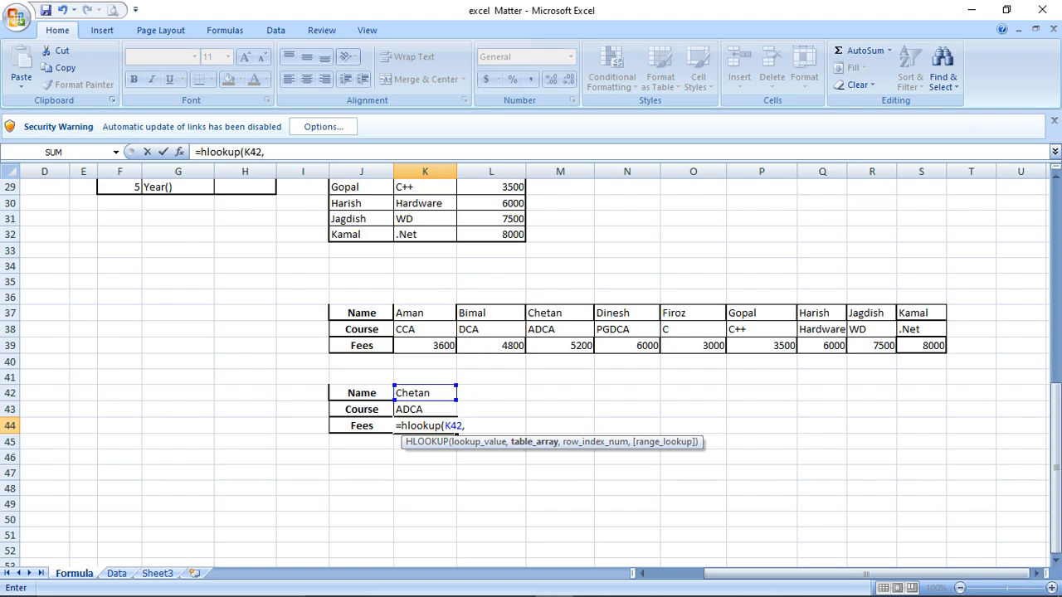
pyautogui.moveTo(362, 314); pyautogui.dragTo(948, 353)
pyautogui.write(',')
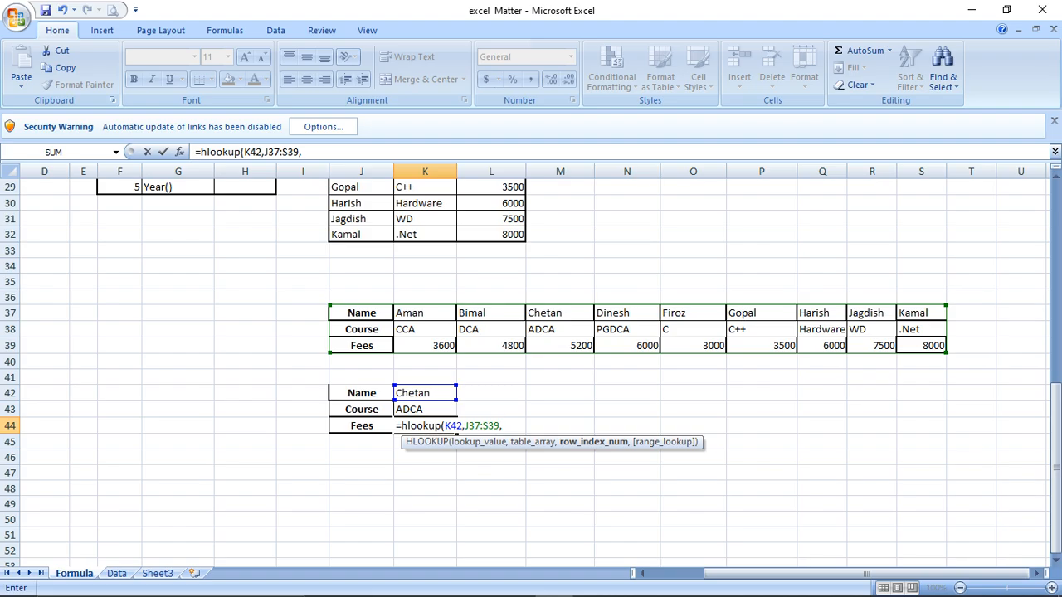
pyautogui.write('3,0')
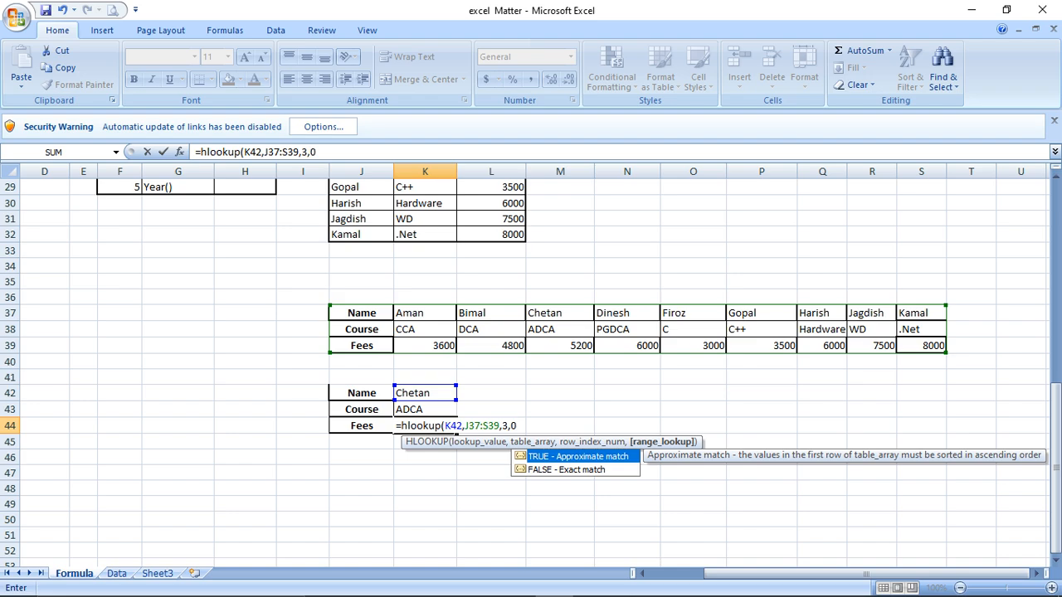
pyautogui.write(')')
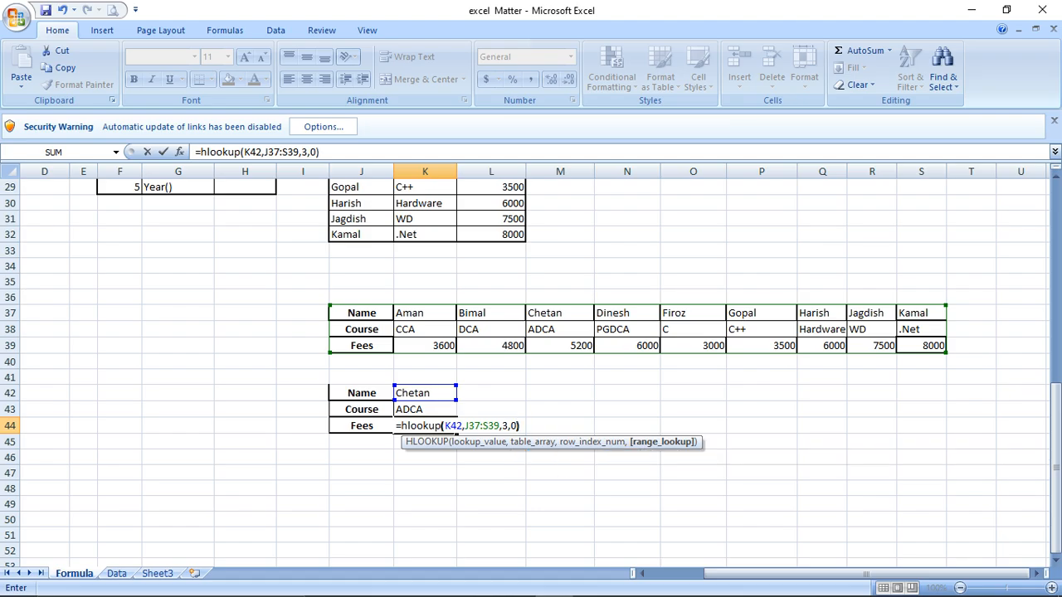
pyautogui.press('Return')
pyautogui.press('Up')
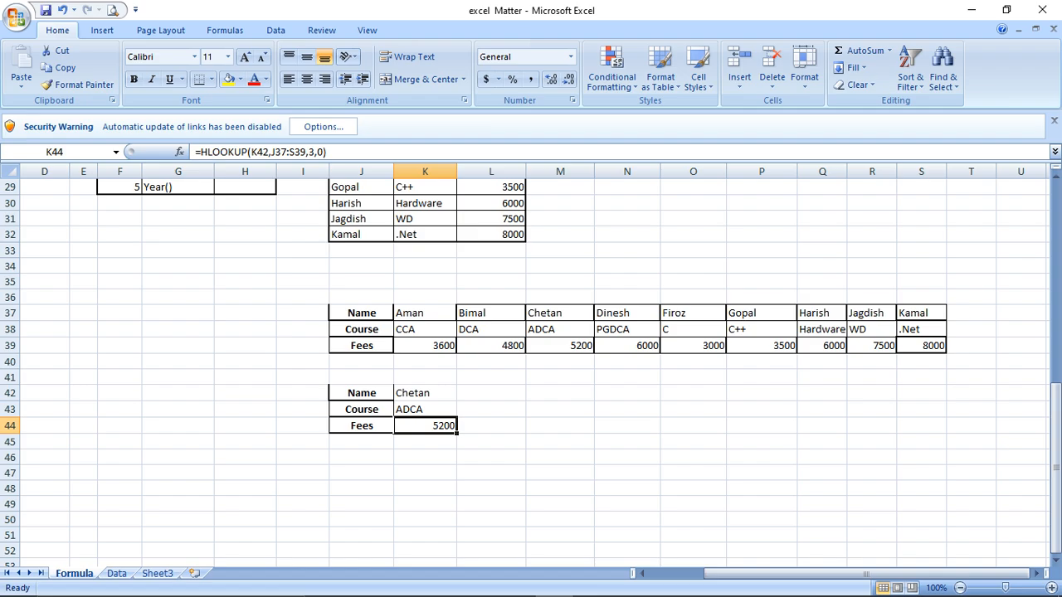
# - Copy the horizontal Name, Course and Fees table in J37:S39
pyautogui.press('Up')
pyautogui.press('Up')
pyautogui.press('Down')
pyautogui.press('Down')
pyautogui.press('Up')
pyautogui.press('Up')
pyautogui.press('Up')
pyautogui.press('Up')
pyautogui.press('Up')
pyautogui.press('Up')
pyautogui.press('Up')
pyautogui.press('Left')
pyautogui.moveTo(394, 319); pyautogui.dragTo(921, 352)
pyautogui.hotkey('ctrl', 'c')
pyautogui.press('Down')
pyautogui.press('Down')
pyautogui.press('Down')
pyautogui.press('Down')
pyautogui.press('Down')
pyautogui.press('Down')
pyautogui.press('Down')
pyautogui.press('Down')
pyautogui.press('Down')
pyautogui.press('Down')
pyautogui.press('Down')
pyautogui.press('Down')
pyautogui.press('Down')
pyautogui.press('Down')
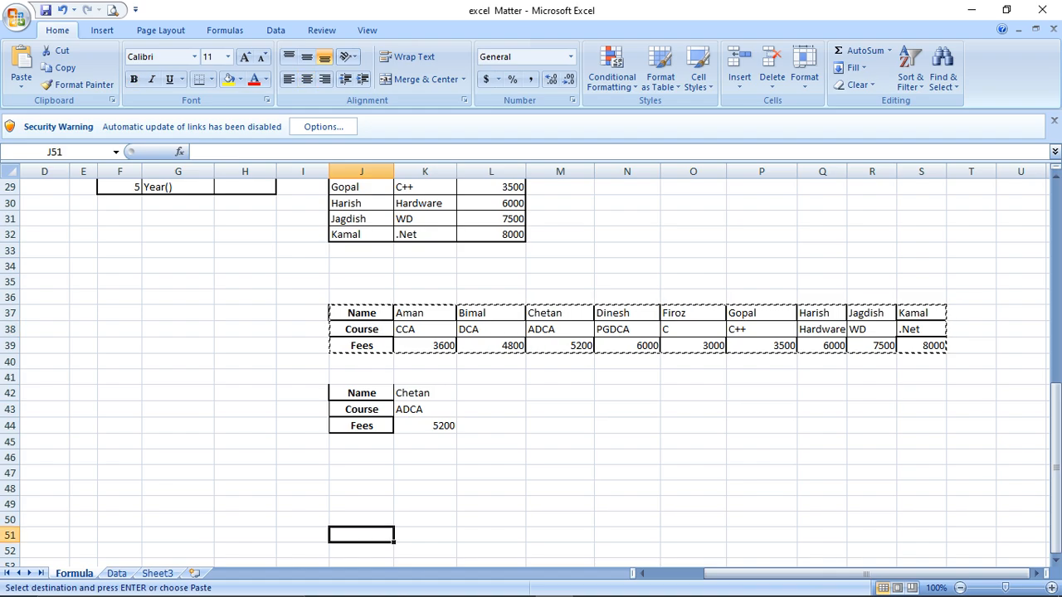
# - Try to paste the copied table transposed over its own range at J37, and undo the last change
pyautogui.rightClick(364, 313)
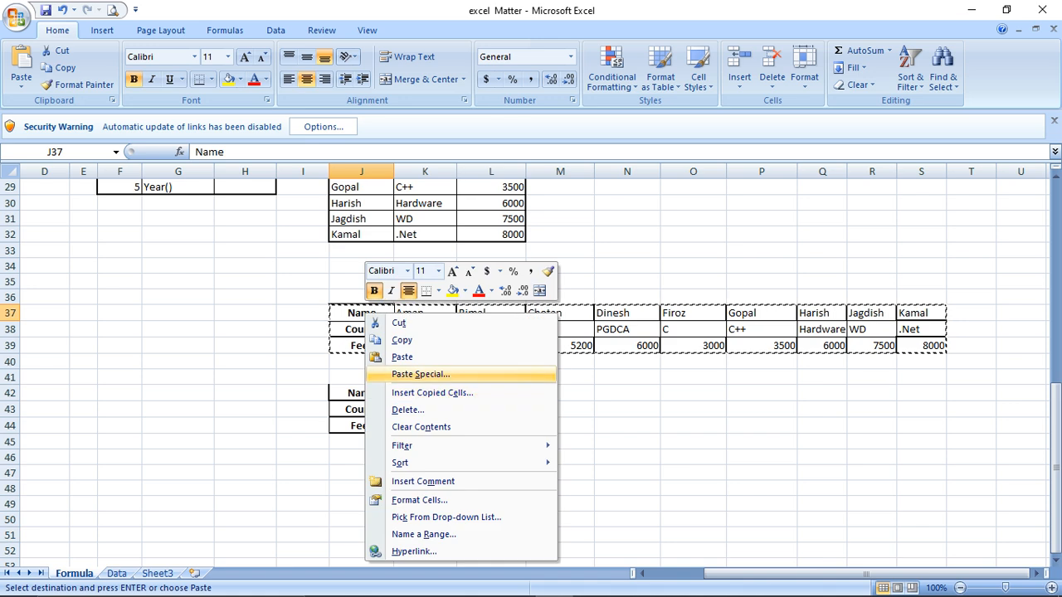
pyautogui.press('Return')
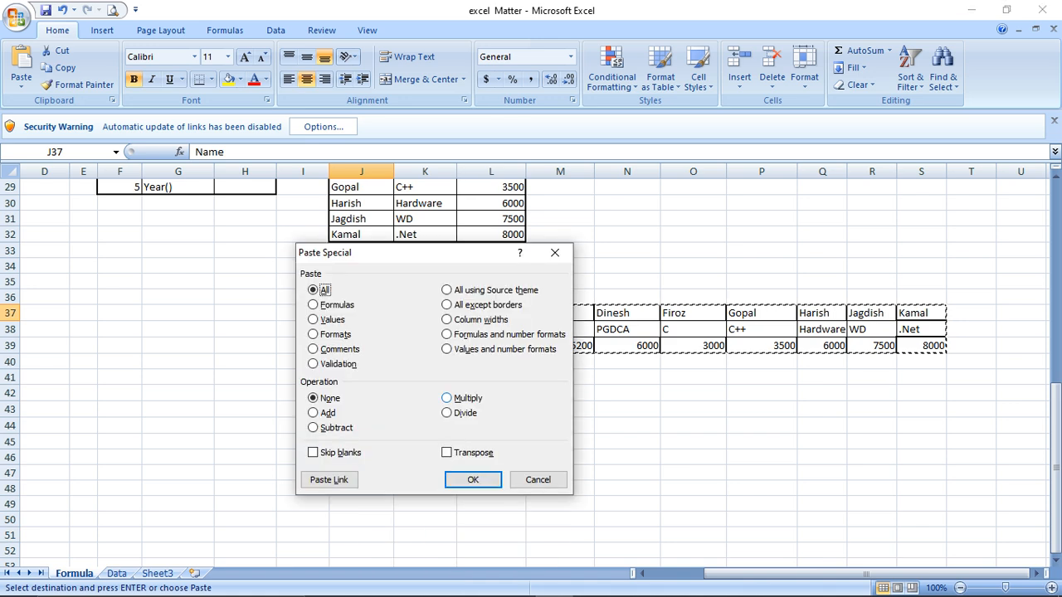
pyautogui.click(447, 453)
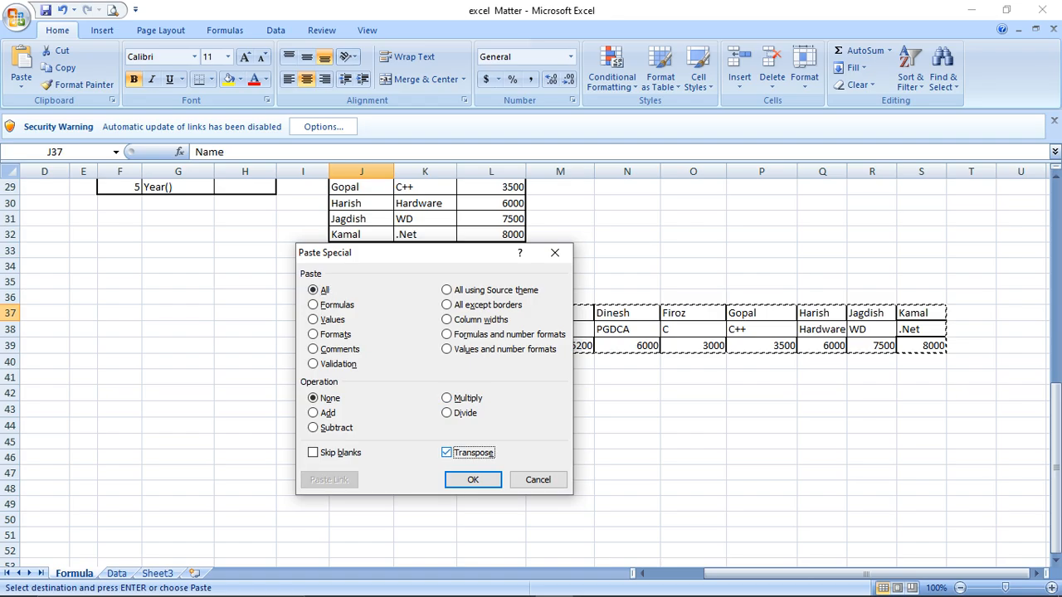
pyautogui.click(472, 480)
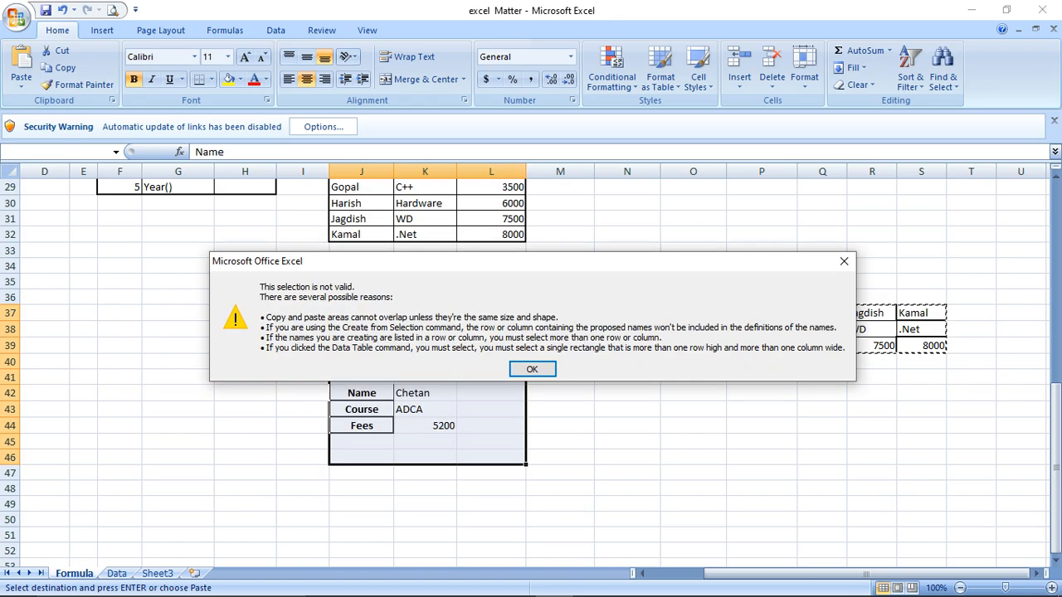
pyautogui.press('Return')
pyautogui.hotkey('ctrl', 'z')
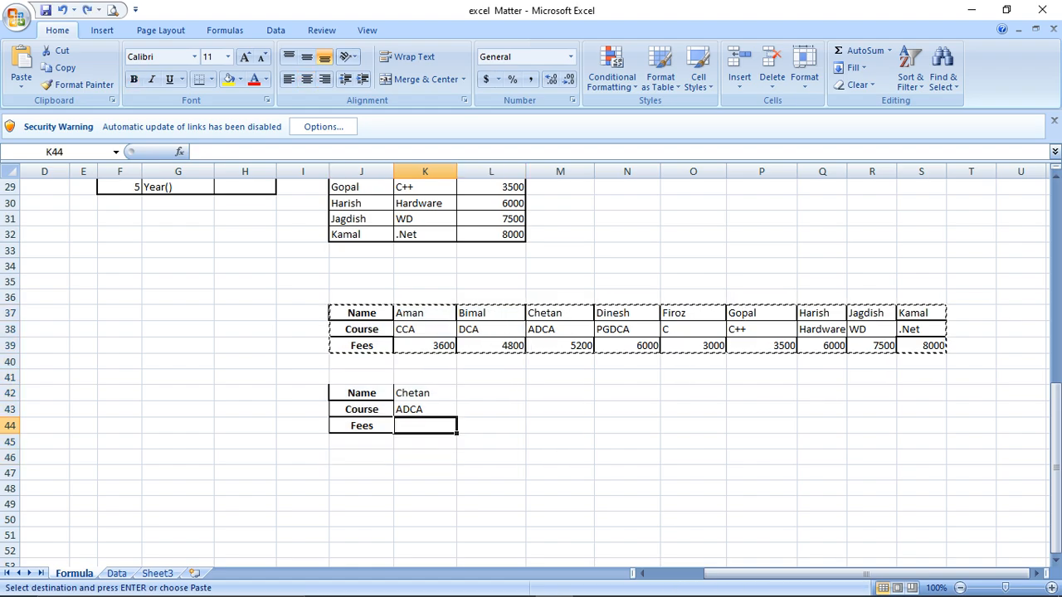
# - Paste the copied table transposed with Paste Special, starting at the empty cell J58
pyautogui.click(362, 505)
pyautogui.press('Down')
pyautogui.press('Down')
pyautogui.press('Down')
pyautogui.press('Down')
pyautogui.press('Down')
pyautogui.press('Down')
pyautogui.press('Down')
pyautogui.press('Down')
pyautogui.press('Down')
pyautogui.press('Down')
pyautogui.press('Up')
pyautogui.press('Up')
pyautogui.press('Up')
pyautogui.press('Up')
pyautogui.press('Up')
pyautogui.press('Up')
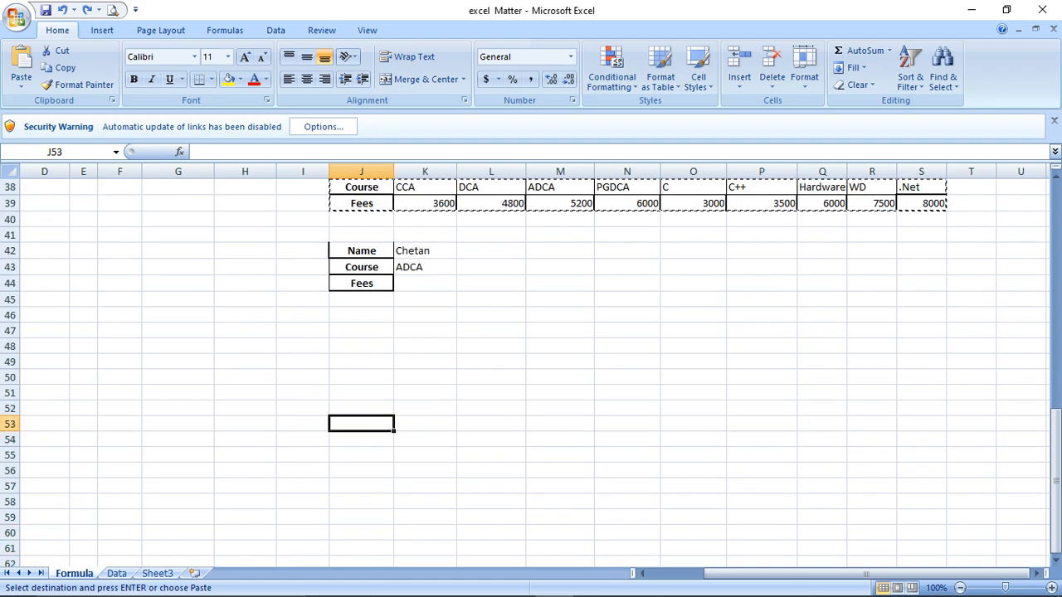
pyautogui.rightClick(364, 503)
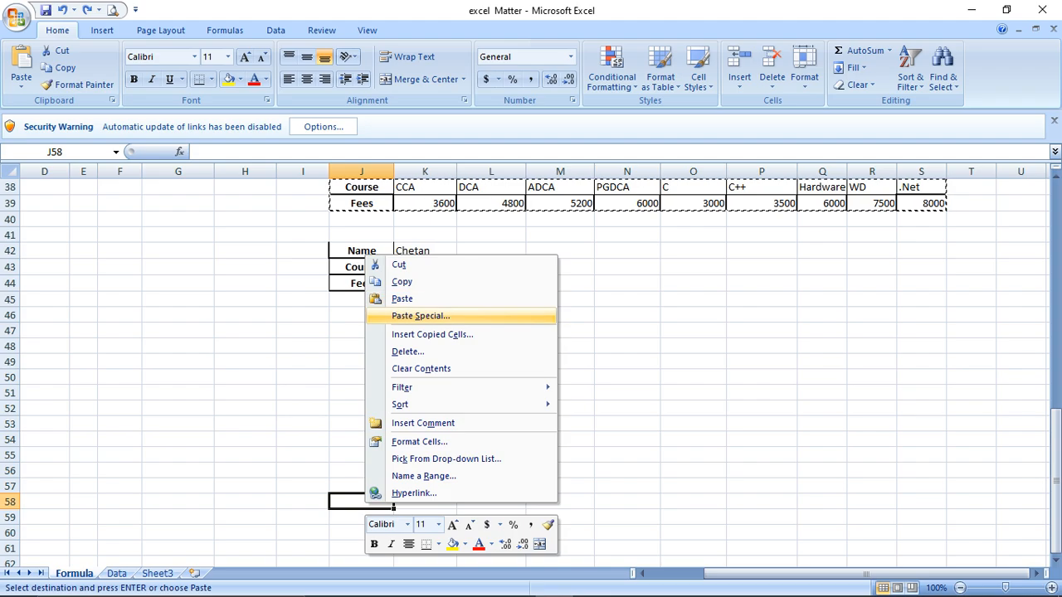
pyautogui.press('Return')
pyautogui.hotkey('alt', 'e')
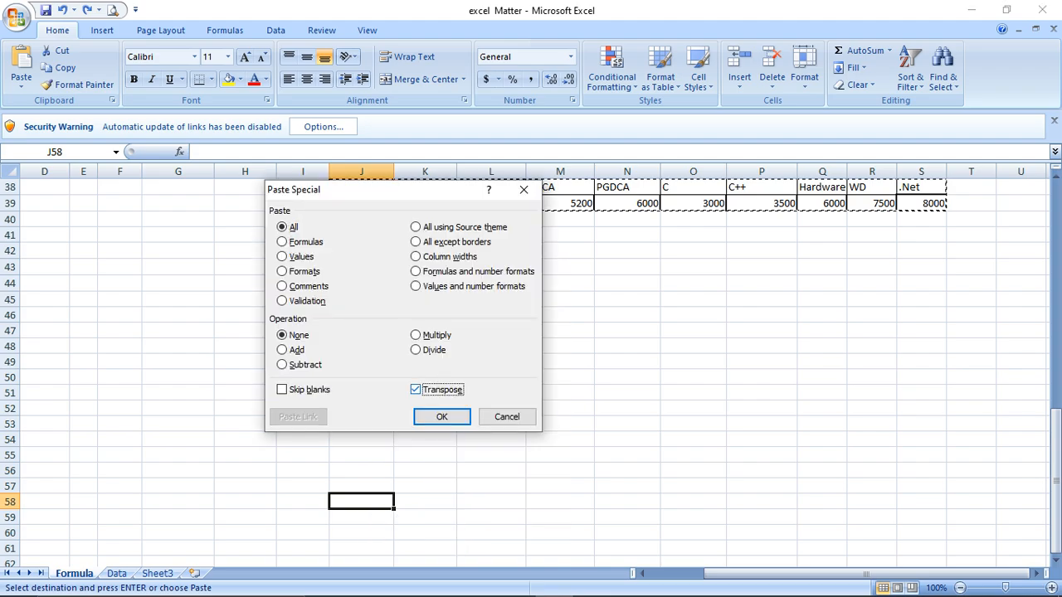
pyautogui.press('Return')
# - Copy the Name, Course and Fees headers from J58:L58 into N58:P58
pyautogui.press('Down')
pyautogui.press('Down')
pyautogui.press('Down')
pyautogui.press('Down')
pyautogui.press('Down')
pyautogui.press('Down')
pyautogui.press('Down')
pyautogui.press('Down')
pyautogui.press('Down')
pyautogui.press('Down')
pyautogui.press('Down')
pyautogui.press('Down')
pyautogui.press('Down')
pyautogui.press('Down')
pyautogui.press('Down')
pyautogui.press('Down')
pyautogui.press('Down')
pyautogui.press('Up')
pyautogui.press('Up')
pyautogui.press('Up')
pyautogui.press('Up')
pyautogui.press('Up')
pyautogui.press('Up')
pyautogui.press('Up')
pyautogui.press('Up')
pyautogui.press('Up')
pyautogui.press('Up')
pyautogui.press('Up')
pyautogui.press('Up')
pyautogui.press('Up')
pyautogui.press('Up')
pyautogui.press('Up')
pyautogui.press('Up')
pyautogui.press('Up')
pyautogui.press('Up')
pyautogui.press('Up')
pyautogui.press('Up')
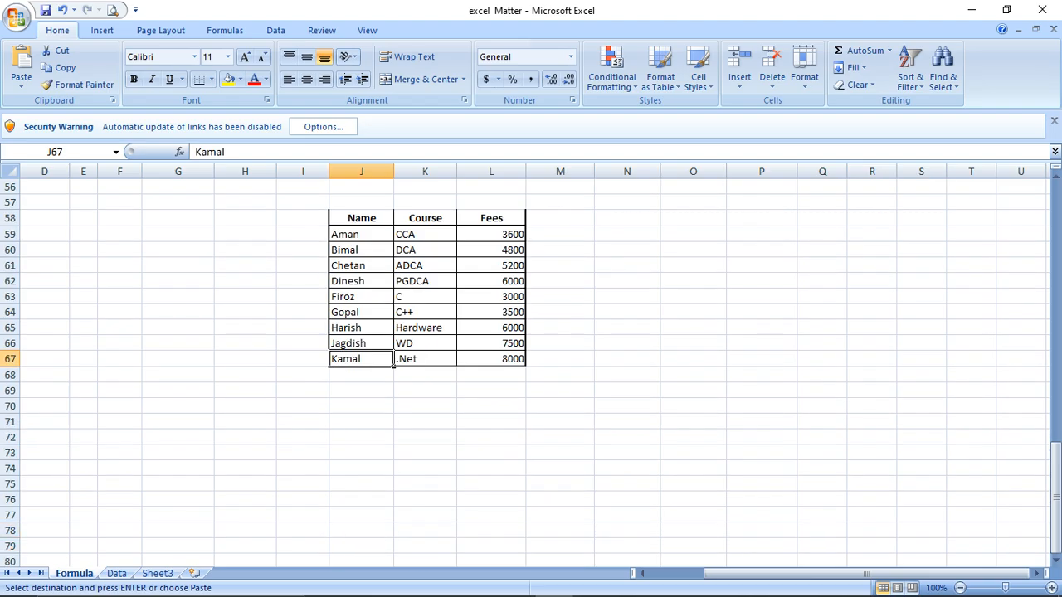
pyautogui.moveTo(394, 225); pyautogui.dragTo(525, 226)
pyautogui.hotkey('ctrl', 'c')
pyautogui.press('Right')
pyautogui.press('Right')
pyautogui.press('Right')
pyautogui.press('Right')
pyautogui.hotkey('ctrl', 'v')
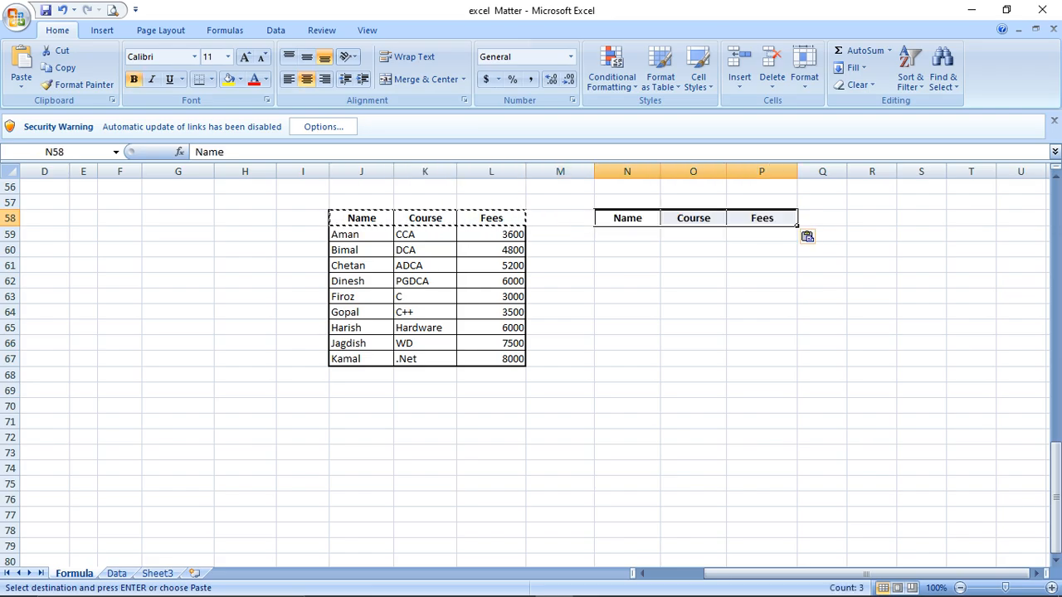
# - Enter the person's name listed in J63 as the lookup name in N59
pyautogui.press('Up')
pyautogui.press('Up')
pyautogui.press('Up')
pyautogui.press('Up')
pyautogui.press('Down')
pyautogui.press('Down')
pyautogui.press('Down')
pyautogui.press('Down')
pyautogui.press('Down')
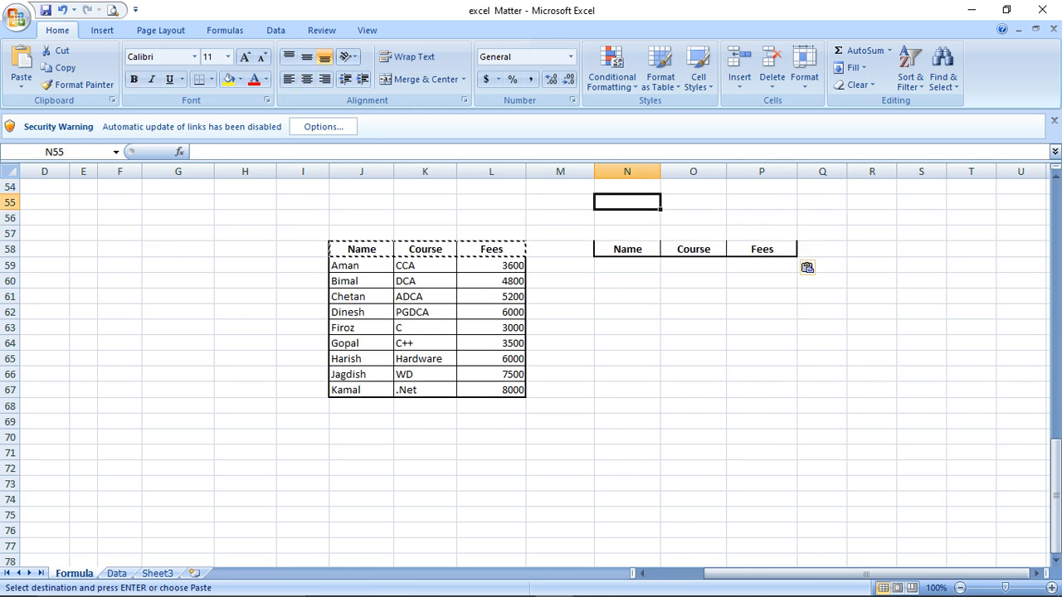
pyautogui.press('Up')
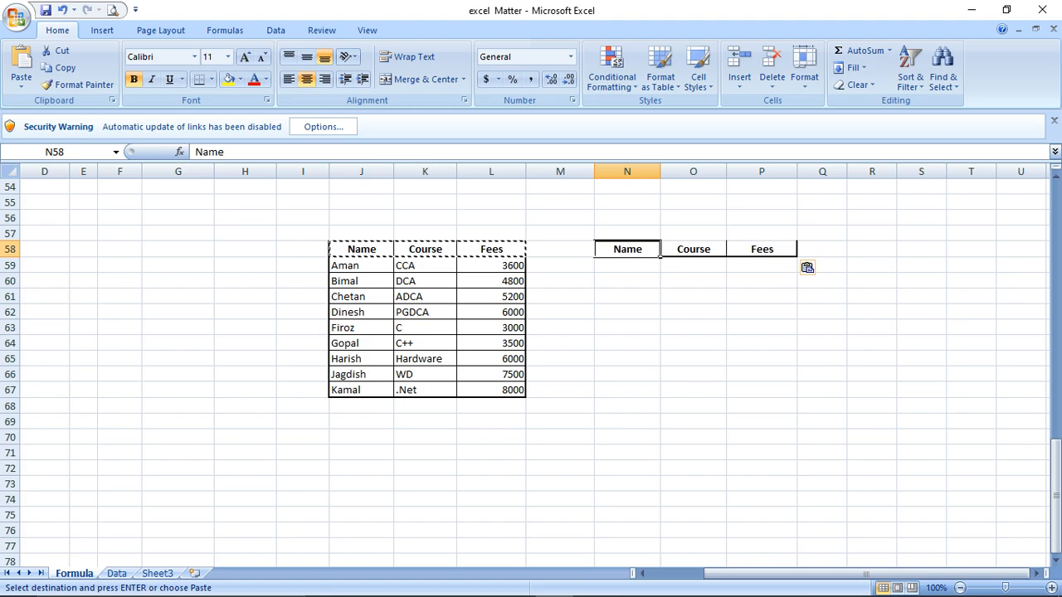
pyautogui.press('Down')
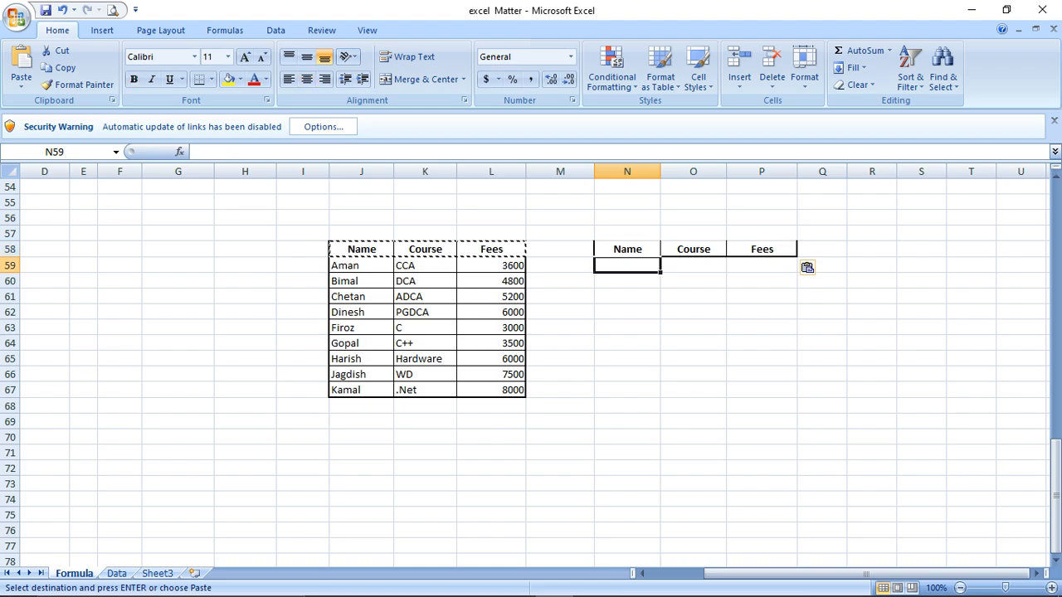
pyautogui.press('Up')
pyautogui.press('Right')
pyautogui.press('Down')
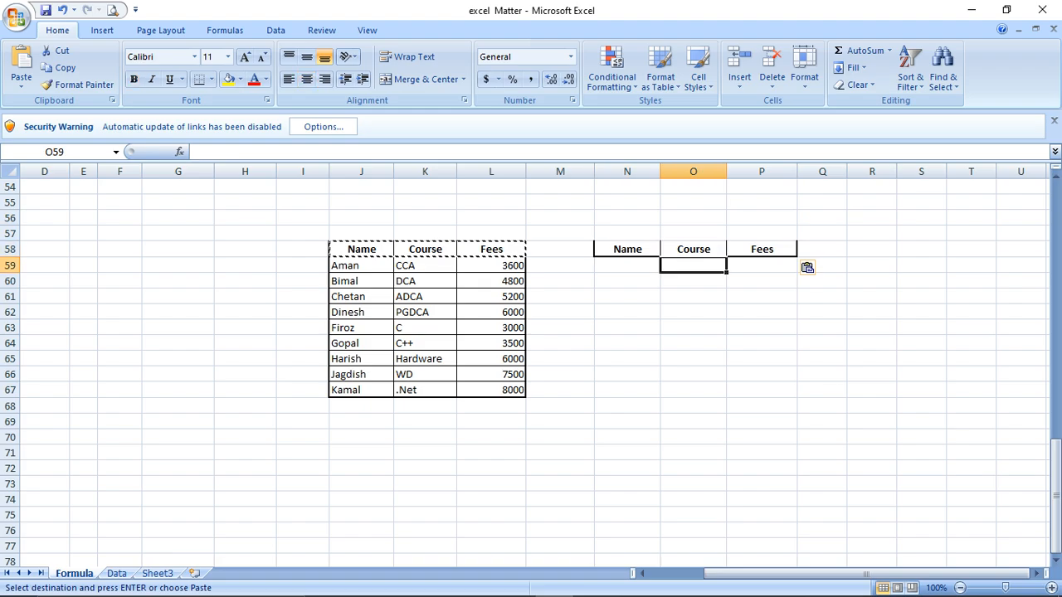
pyautogui.press('Left')
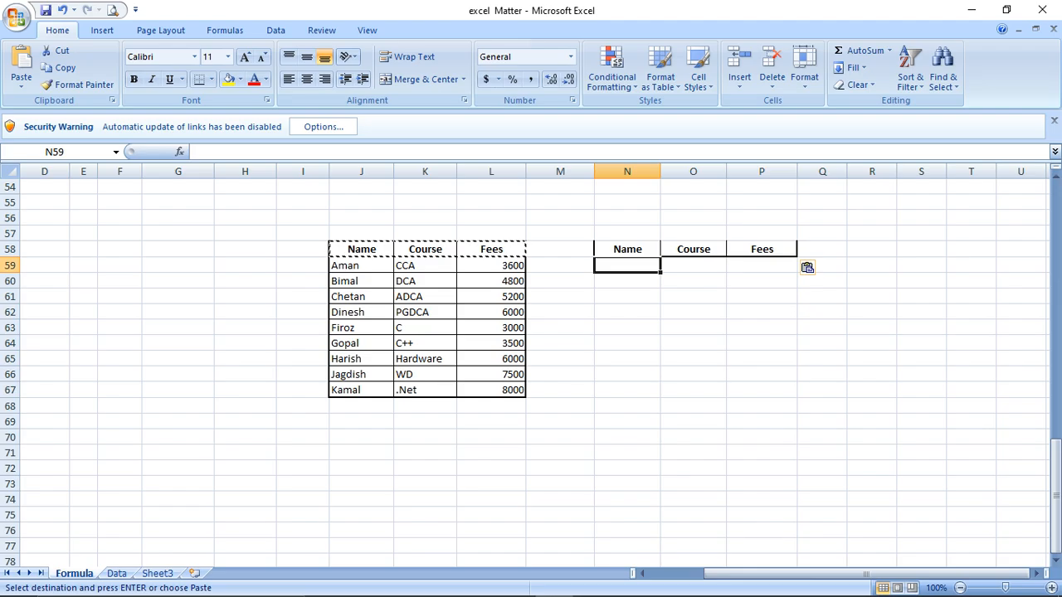
pyautogui.write('Firoz')
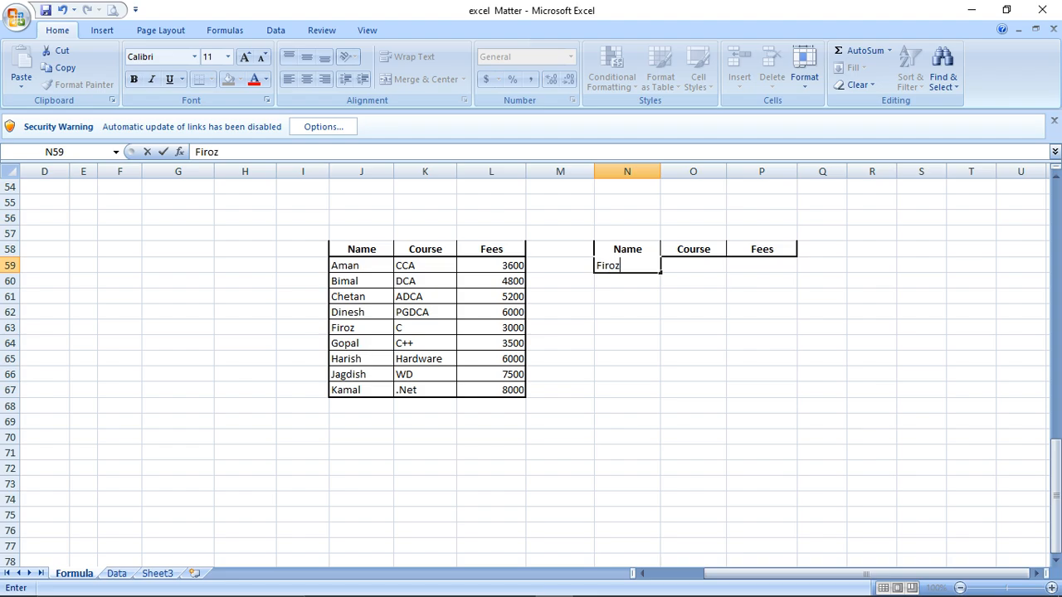
pyautogui.press('Tab')
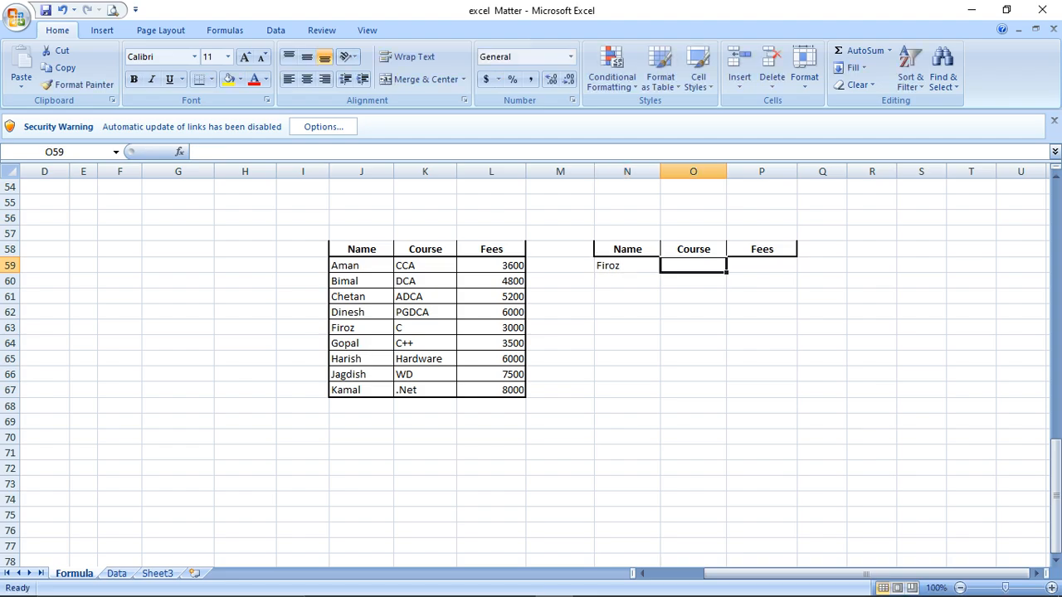
# - Start a VLOOKUP formula in O59 with N59 as the lookup value and J58:L67 as the table array
pyautogui.write('=vlookup(')
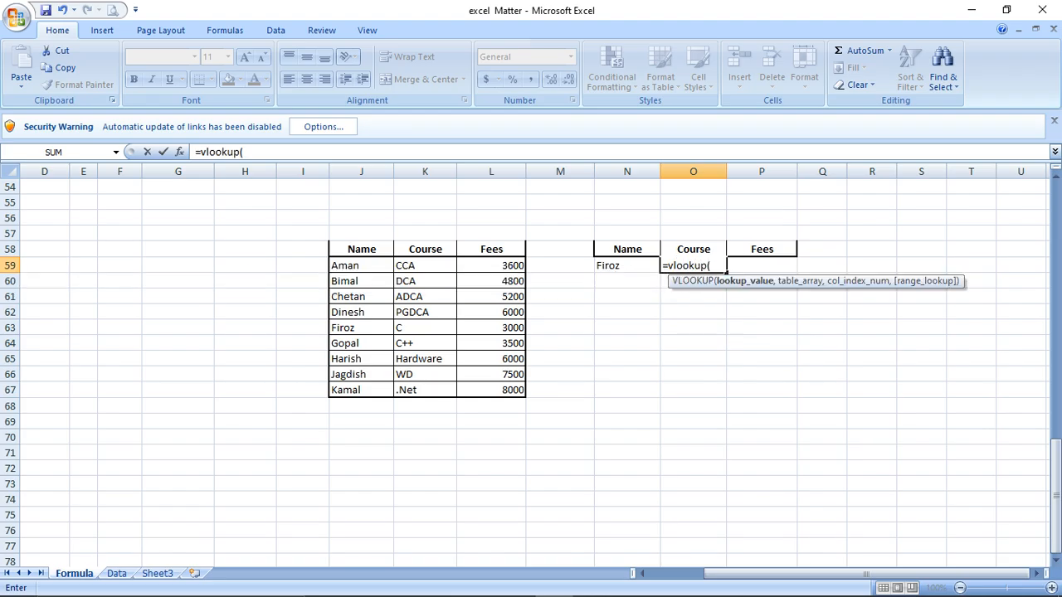
pyautogui.press('Left')
pyautogui.write(',')
pyautogui.press('Left')
pyautogui.press('Left')
pyautogui.press('Left')
pyautogui.press('Left')
pyautogui.press('Left')
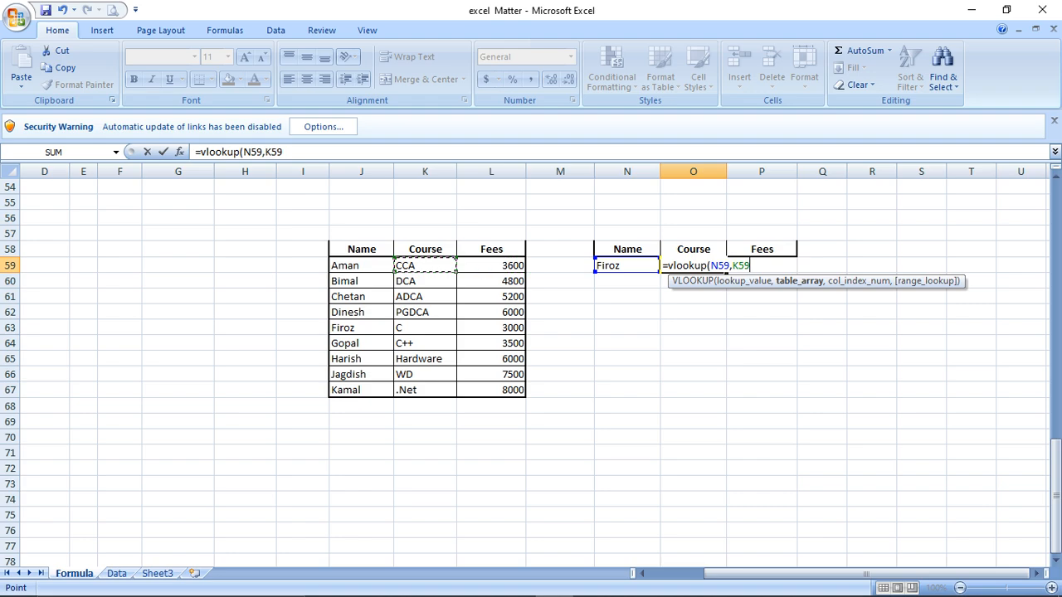
pyautogui.press('Up')
pyautogui.hotkey('shift', 'Right')
pyautogui.hotkey('shift', 'Right')
pyautogui.hotkey('shift', 'Down')
pyautogui.hotkey('shift', 'Down')
pyautogui.hotkey('shift', 'Down')
pyautogui.hotkey('shift', 'Down')
pyautogui.hotkey('shift', 'Down')
pyautogui.hotkey('shift', 'Down')
pyautogui.hotkey('shift', 'Down')
pyautogui.hotkey('shift', 'Down')
pyautogui.hotkey('shift', 'Down')
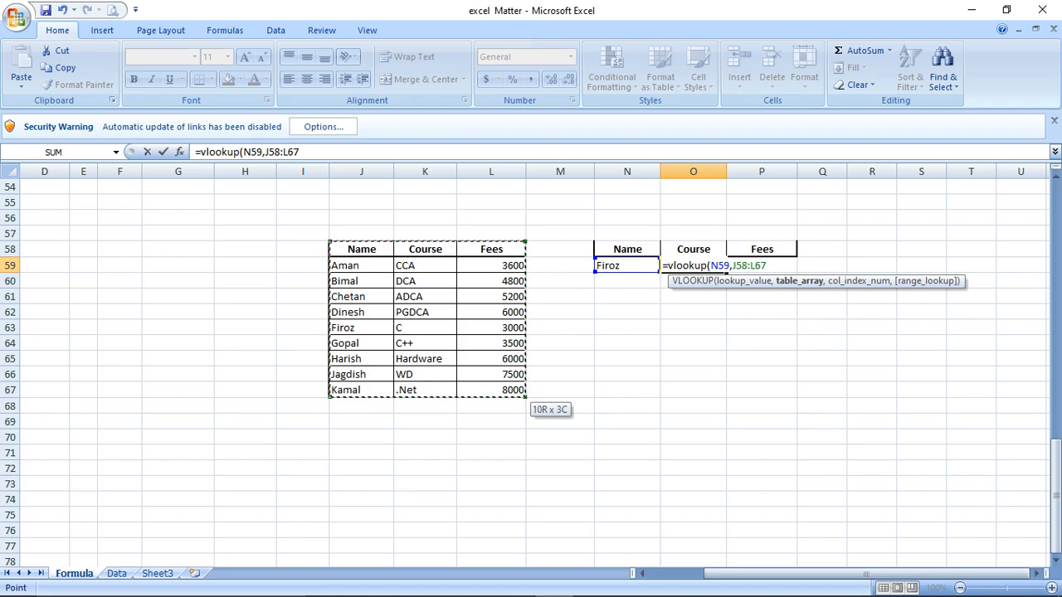
pyautogui.write(',')
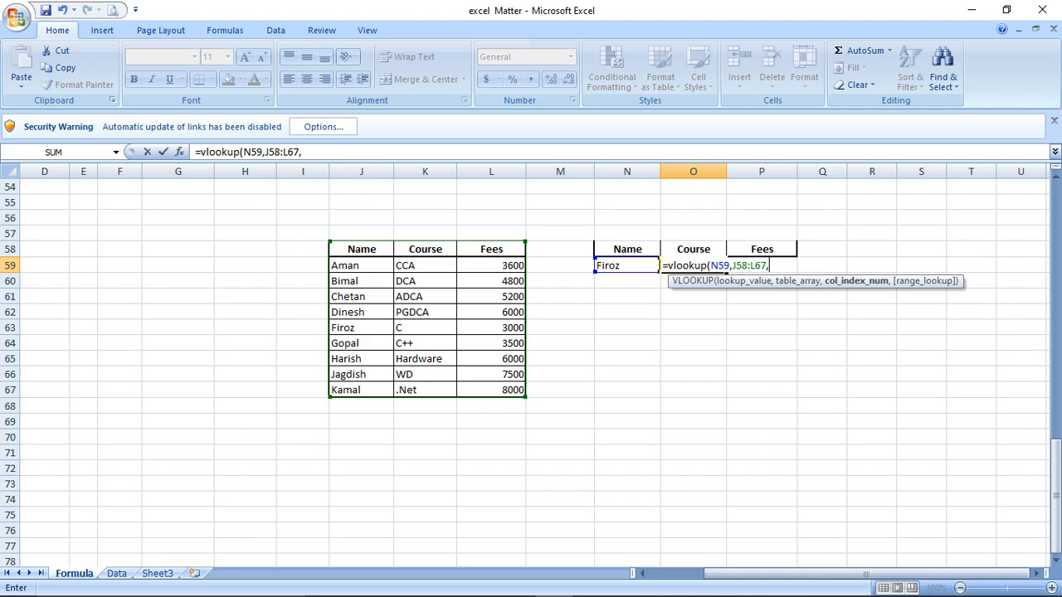
# - Try to complete the O59 formula with the Course range K58:K67 as column index and 0 as range lookup
pyautogui.press('Left')
pyautogui.press('Left')
pyautogui.press('Left')
pyautogui.press('Left')
pyautogui.press('Up')
pyautogui.hotkey('shift', 'Down')
pyautogui.hotkey('shift', 'Down')
pyautogui.hotkey('shift', 'Down')
pyautogui.hotkey('shift', 'Down')
pyautogui.hotkey('shift', 'Down')
pyautogui.hotkey('shift', 'Down')
pyautogui.hotkey('shift', 'Down')
pyautogui.hotkey('shift', 'Down')
pyautogui.hotkey('shift', 'Down')
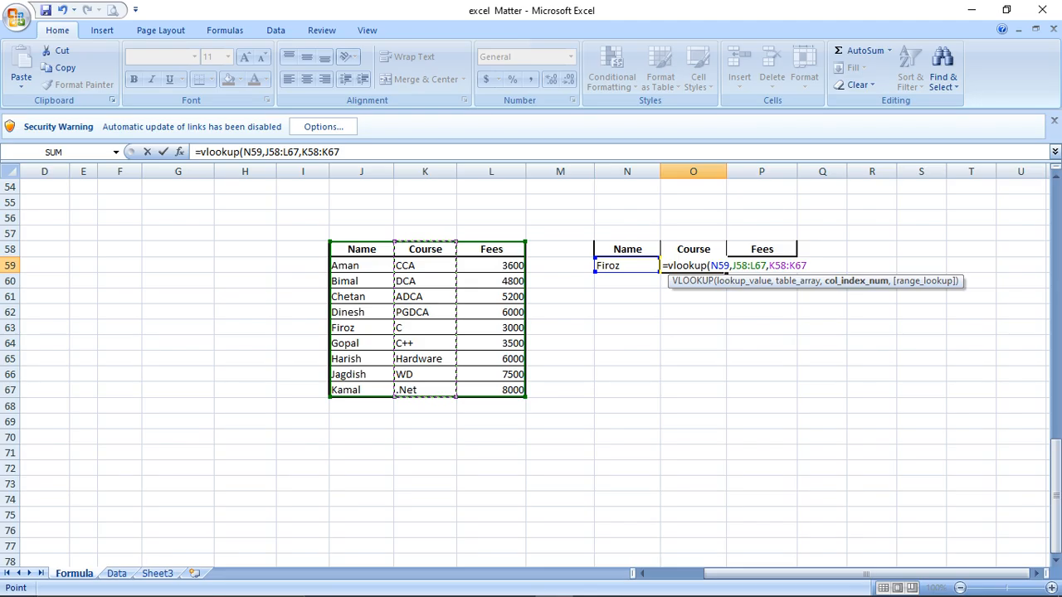
pyautogui.write(',0)')
pyautogui.press('Return')
pyautogui.press('Up')
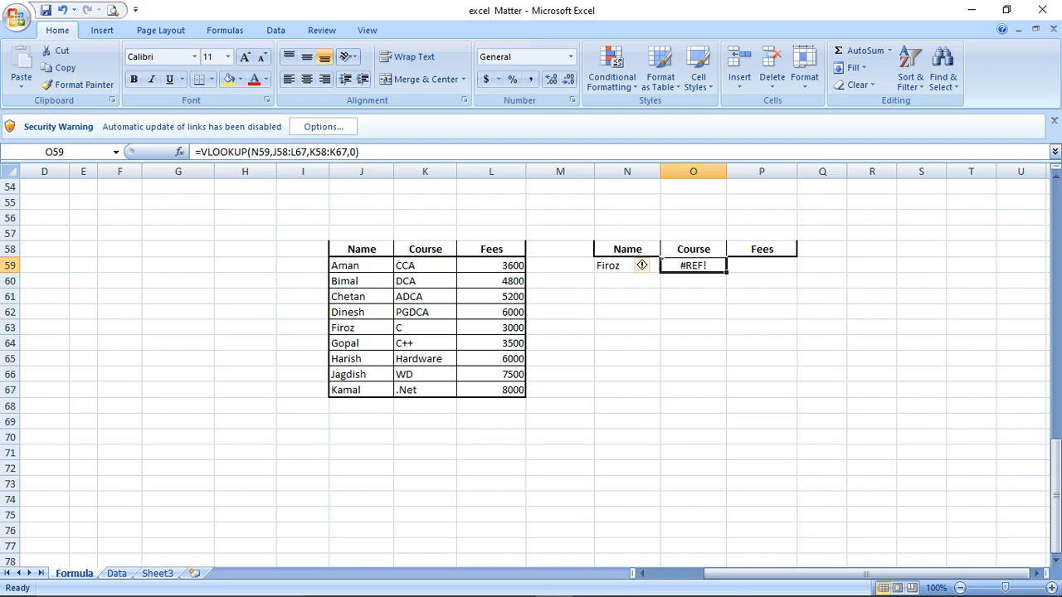
# - Replace the Course formula in O59 with =VLOOKUP(N59,J58:L67,2,0) and move to the Fees cell P59
pyautogui.write('=vo')
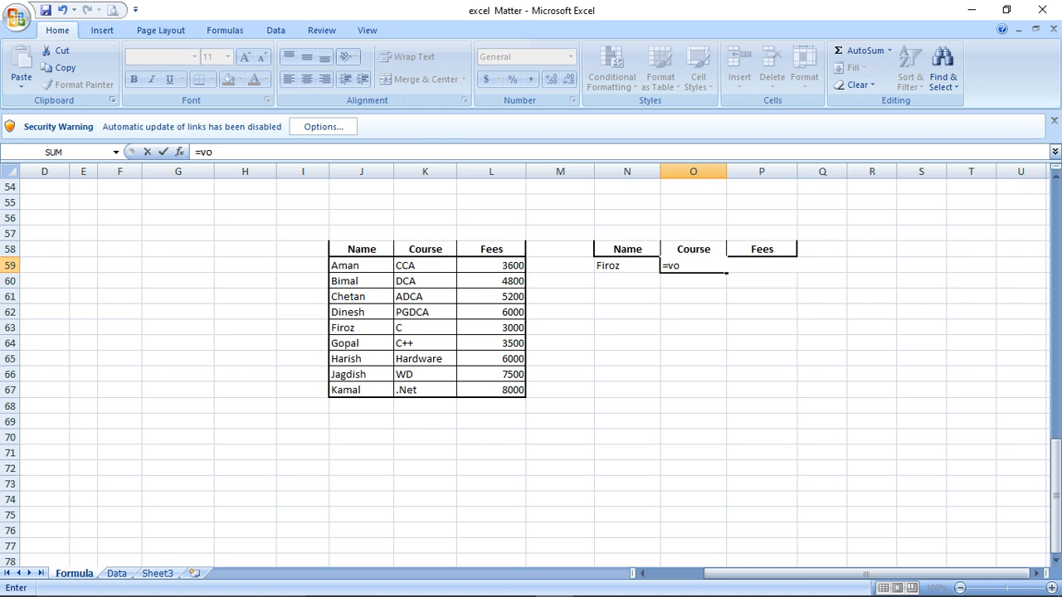
pyautogui.press('BackSpace')
pyautogui.write('lo')
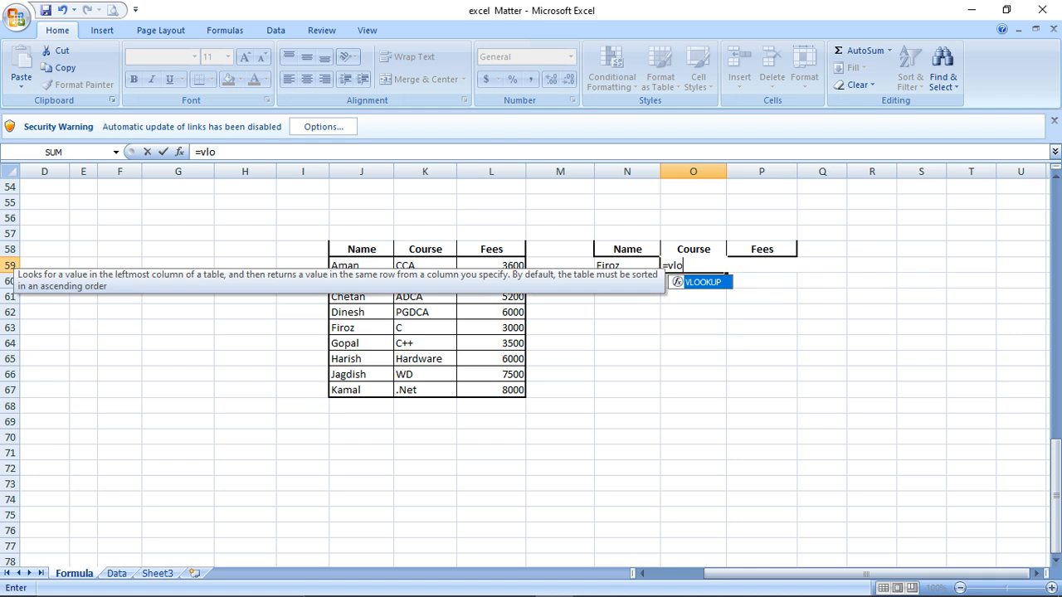
pyautogui.write('okup(')
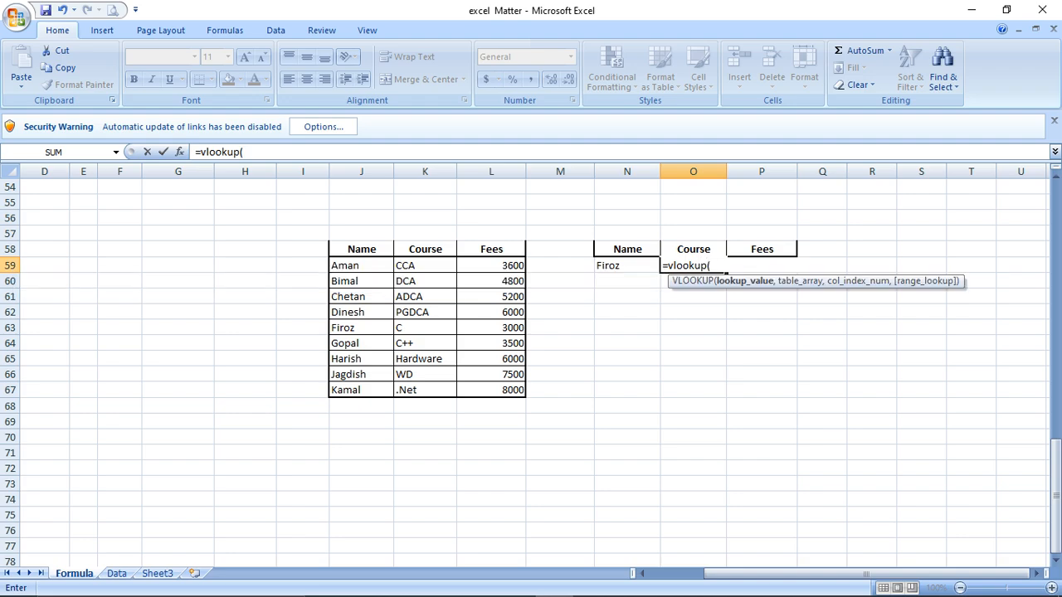
pyautogui.press('Left')
pyautogui.write(',')
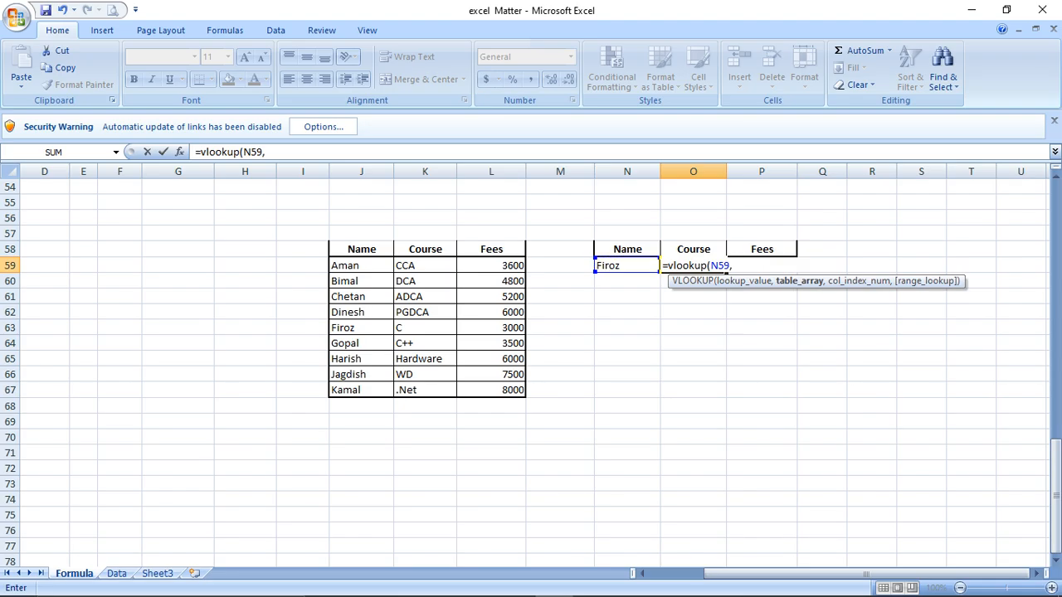
pyautogui.moveTo(362, 251); pyautogui.dragTo(521, 398)
pyautogui.write(',')
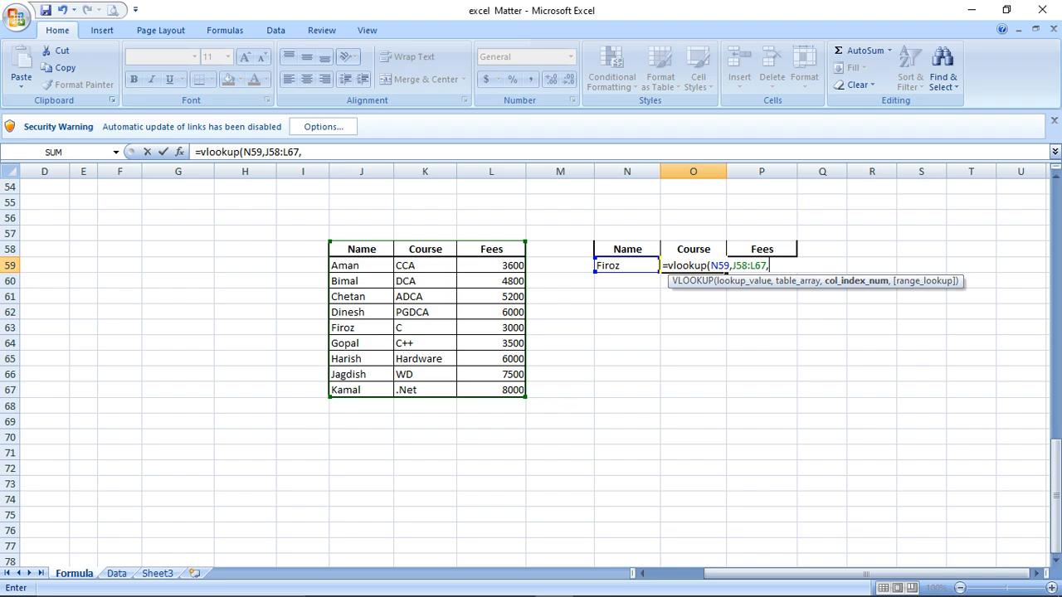
pyautogui.write('2,0)')
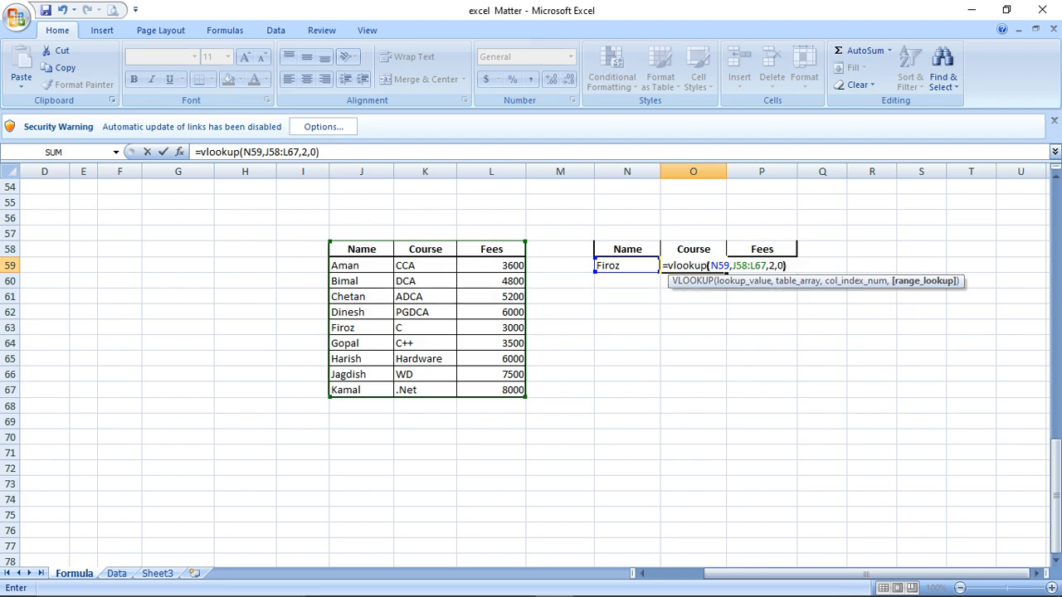
pyautogui.press('Return')
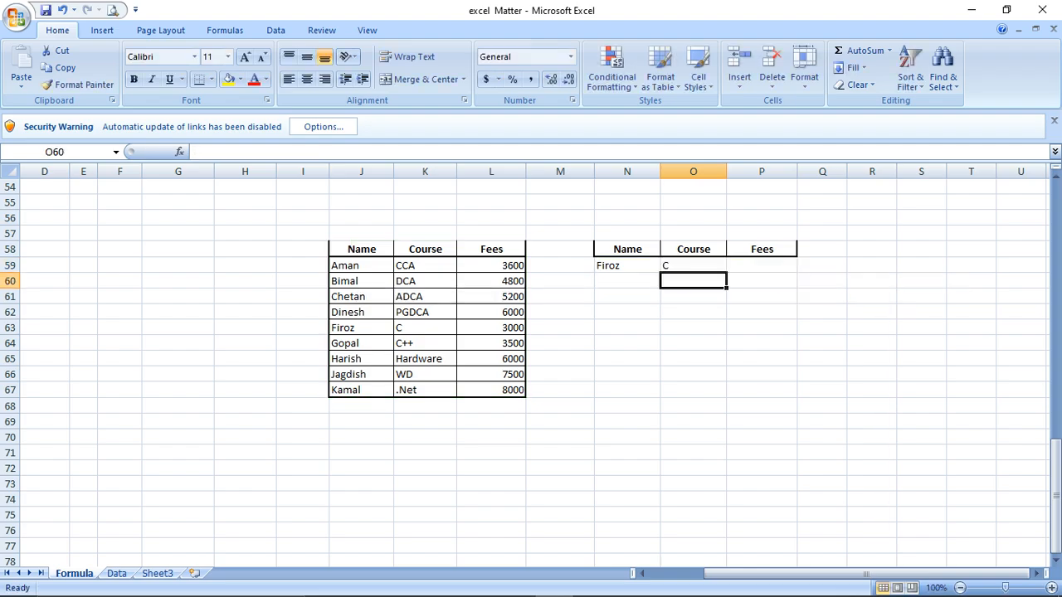
pyautogui.press('Up')
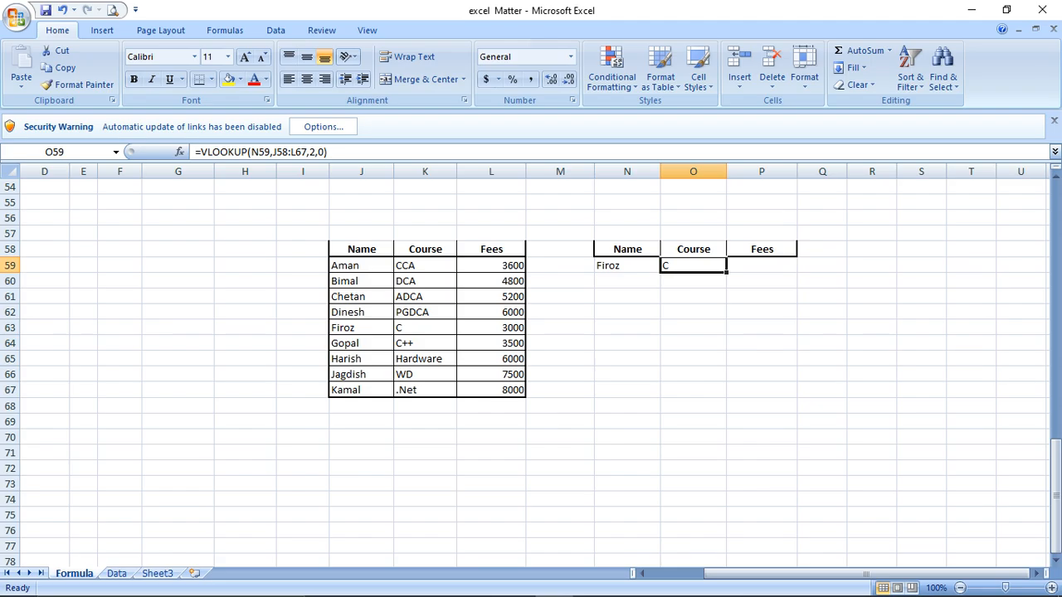
pyautogui.press('Right')
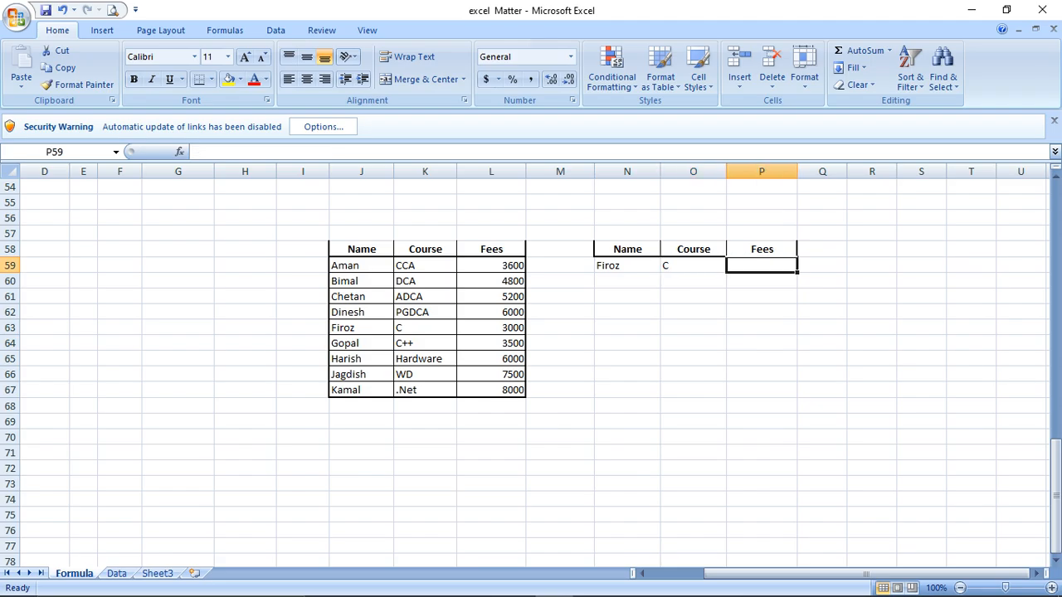
pyautogui.press('Left')
pyautogui.press('Right')
pyautogui.write('=l')
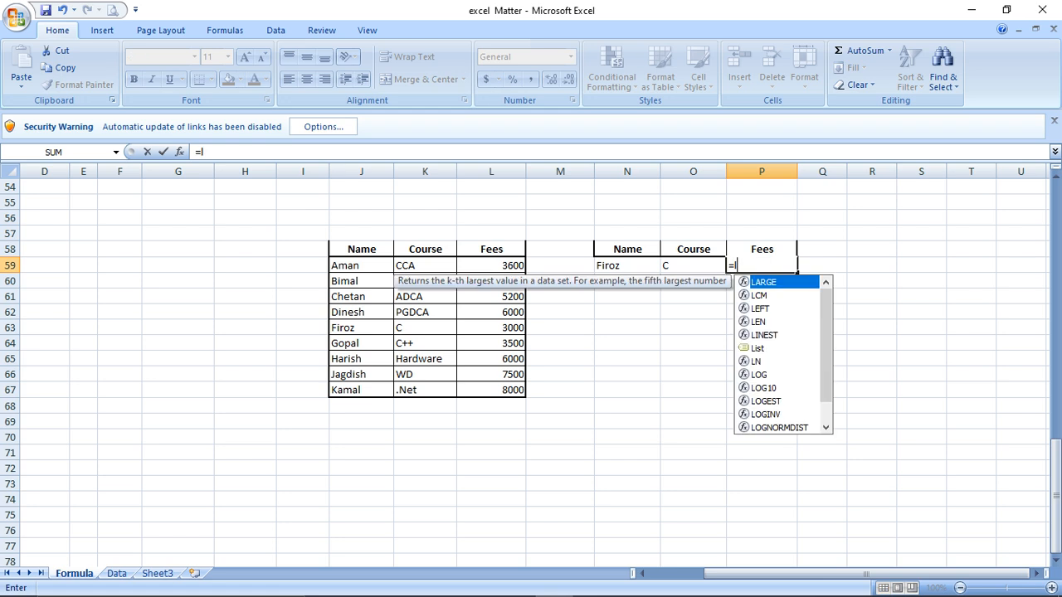
pyautogui.write('oo')
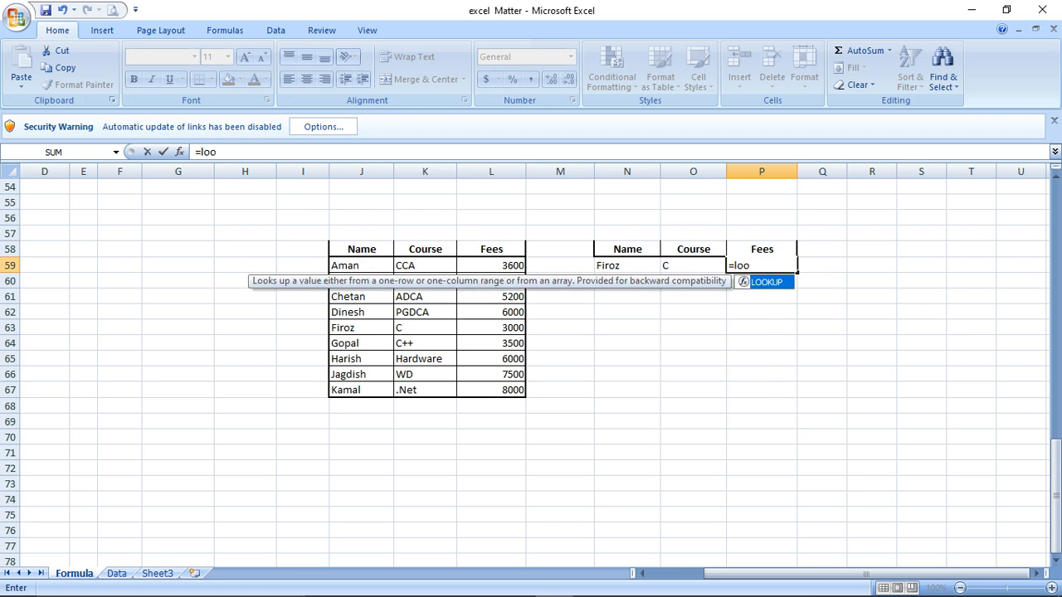
pyautogui.write('kup(')
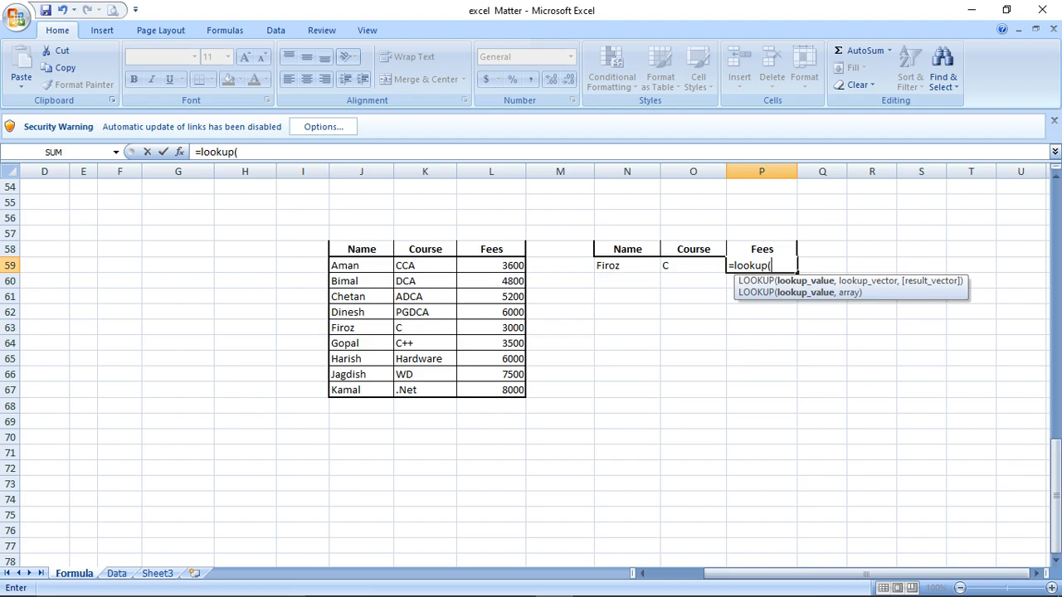
pyautogui.click(627, 265)
pyautogui.write(',')
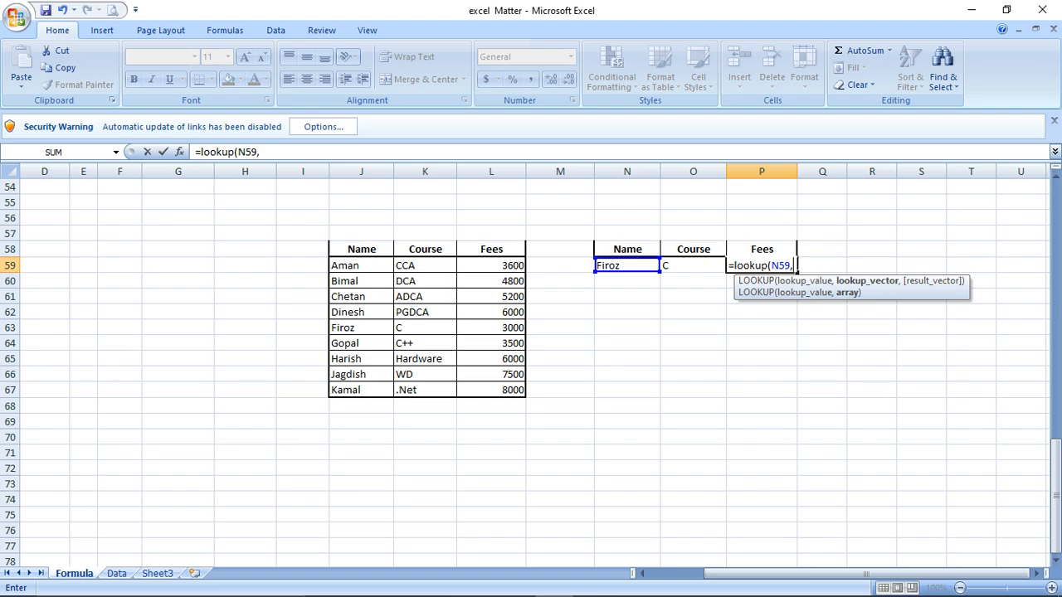
pyautogui.press('Left')
pyautogui.press('Left')
pyautogui.press('Left')
pyautogui.press('Left')
pyautogui.press('Left')
pyautogui.press('Left')
pyautogui.press('Up')
pyautogui.hotkey('shift', 'Right')
pyautogui.hotkey('shift', 'Right')
pyautogui.hotkey('shift', 'Down')
pyautogui.hotkey('shift', 'Down')
pyautogui.hotkey('shift', 'Down')
pyautogui.hotkey('shift', 'Down')
pyautogui.hotkey('shift', 'Down')
pyautogui.hotkey('shift', 'Down')
pyautogui.hotkey('shift', 'Down')
pyautogui.hotkey('shift', 'Down')
pyautogui.hotkey('shift', 'Down')
pyautogui.write(',')
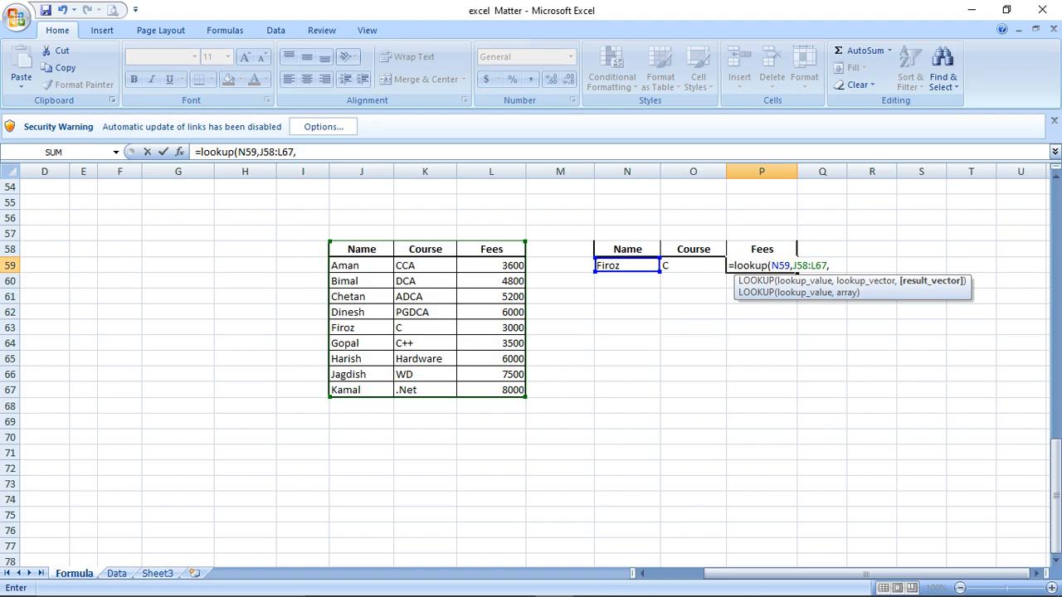
pyautogui.press('Left')
pyautogui.press('Escape')
# - Start a VLOOKUP formula in the Fees cell P59 with N59 as the lookup value
pyautogui.write('=')
pyautogui.write('vl')
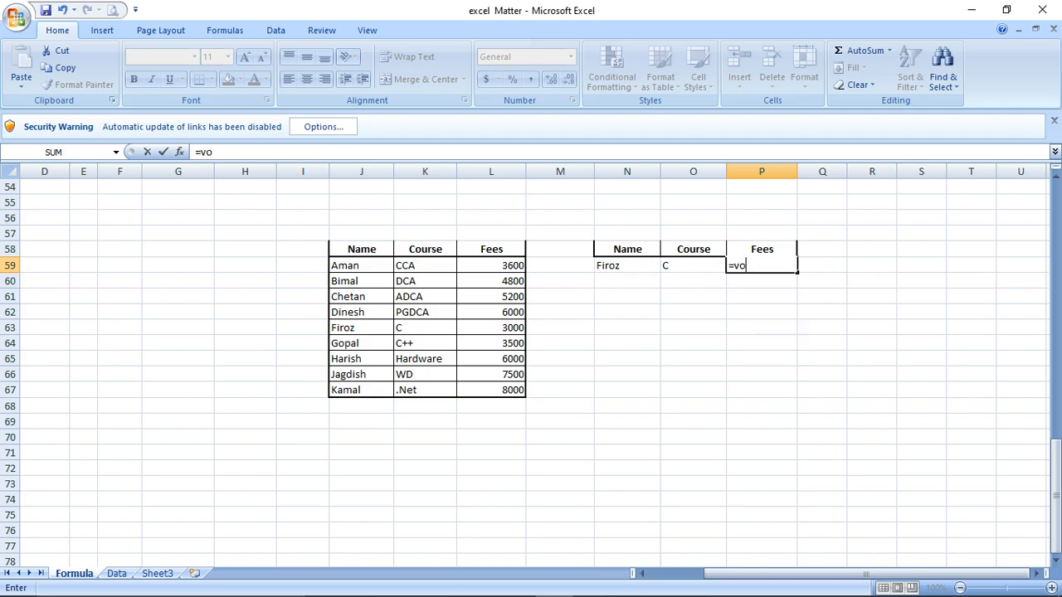
pyautogui.write('ooku')
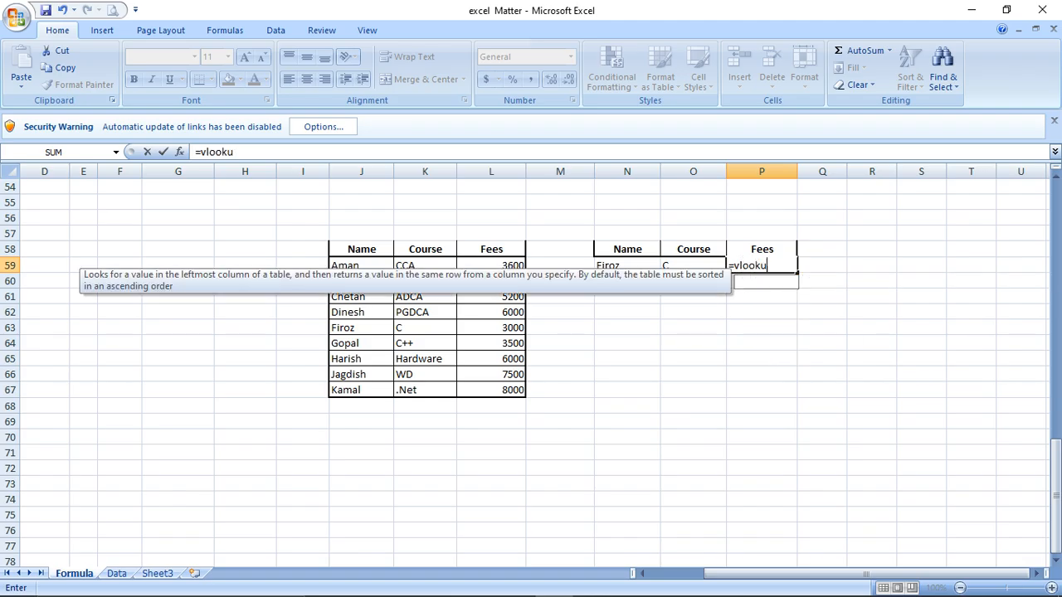
pyautogui.press('BackSpace')
pyautogui.press('BackSpace')
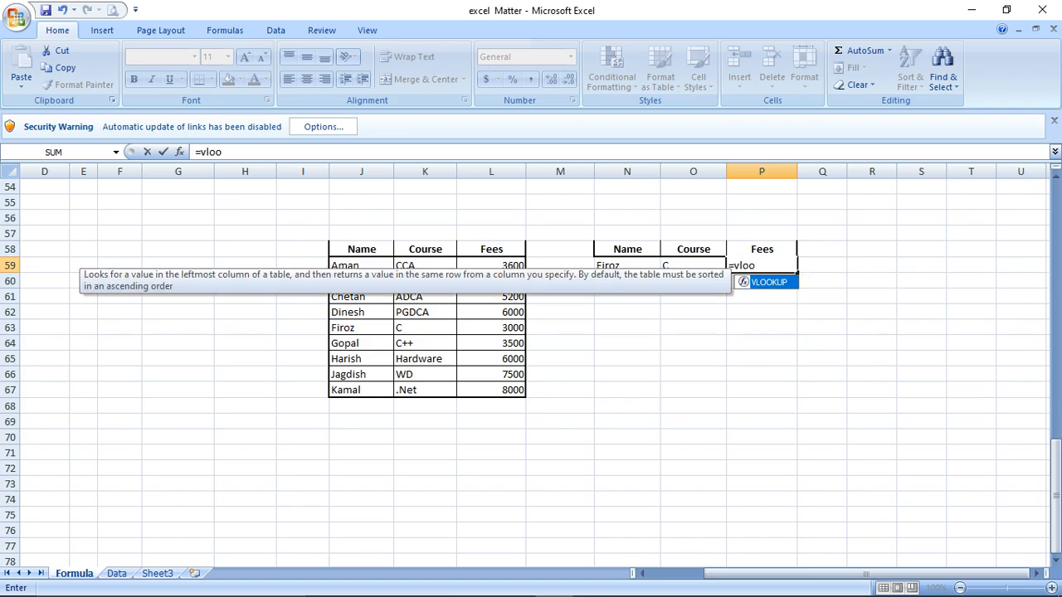
pyautogui.write('kup(')
pyautogui.press('Left')
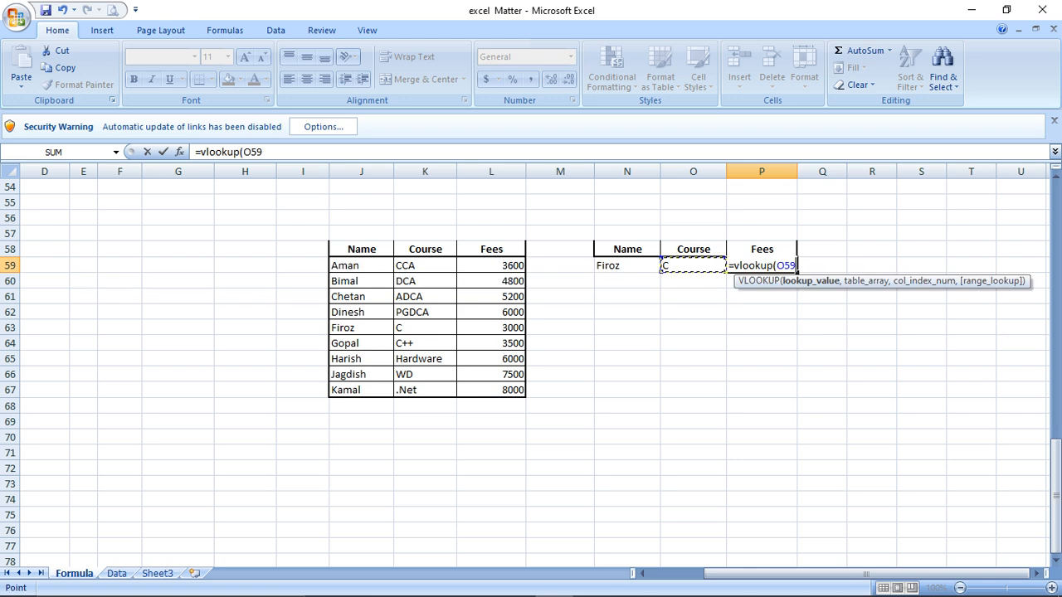
pyautogui.press('Left')
pyautogui.write(',')
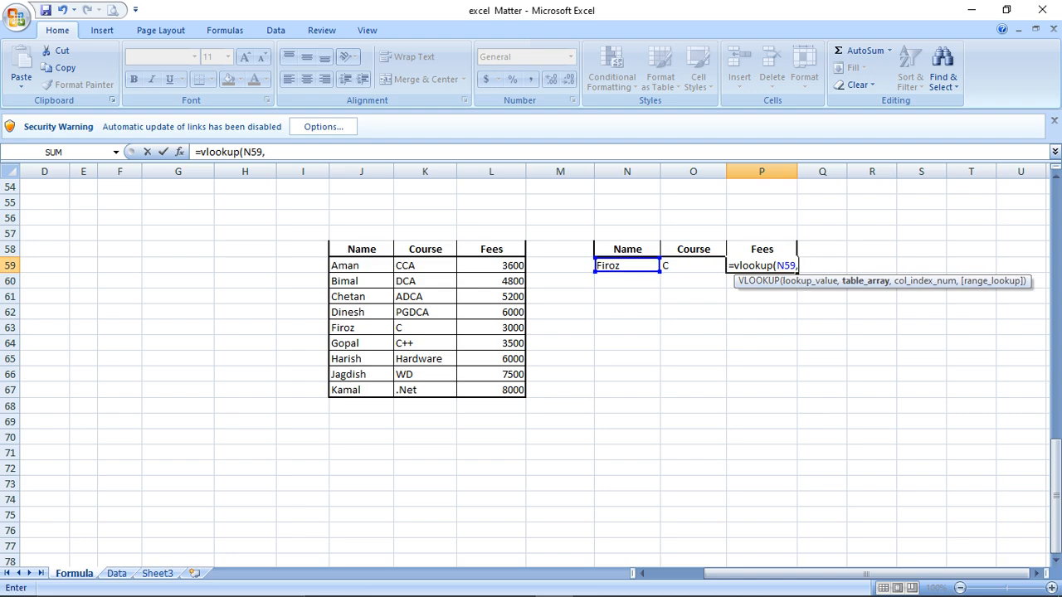
# - Complete the P59 formula with table array J58:L67, column index 3 and range lookup 0
pyautogui.press('Left')
pyautogui.press('Left')
pyautogui.press('Left')
pyautogui.press('Left')
pyautogui.press('Left')
pyautogui.press('Left')
pyautogui.press('Up')
pyautogui.hotkey('shift', 'Right')
pyautogui.hotkey('shift', 'Right')
pyautogui.hotkey('shift', 'Right')
pyautogui.hotkey('shift', 'Left')
pyautogui.hotkey('shift', 'Down')
pyautogui.hotkey('shift', 'Down')
pyautogui.hotkey('shift', 'Down')
pyautogui.hotkey('shift', 'Down')
pyautogui.hotkey('shift', 'Down')
pyautogui.hotkey('shift', 'Down')
pyautogui.hotkey('shift', 'Down')
pyautogui.hotkey('shift', 'Down')
pyautogui.hotkey('shift', 'Down')
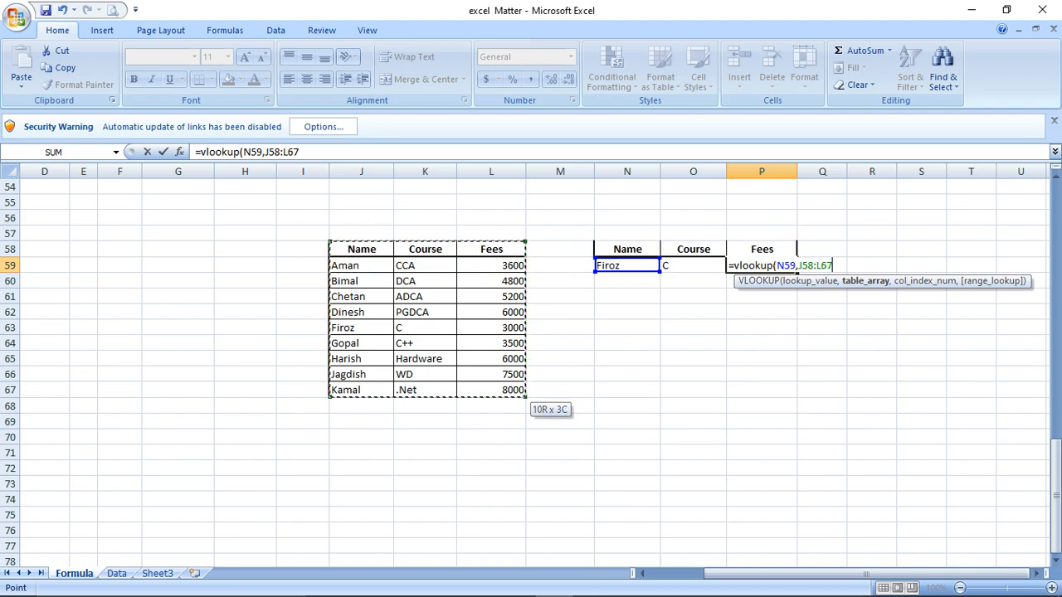
pyautogui.write(',')
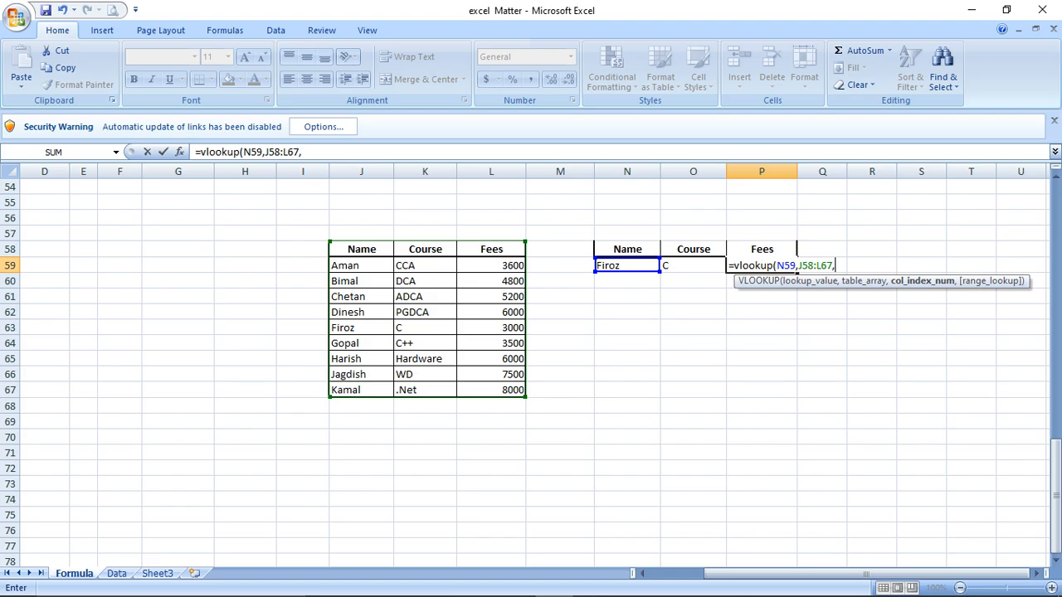
pyautogui.write('3,0)')
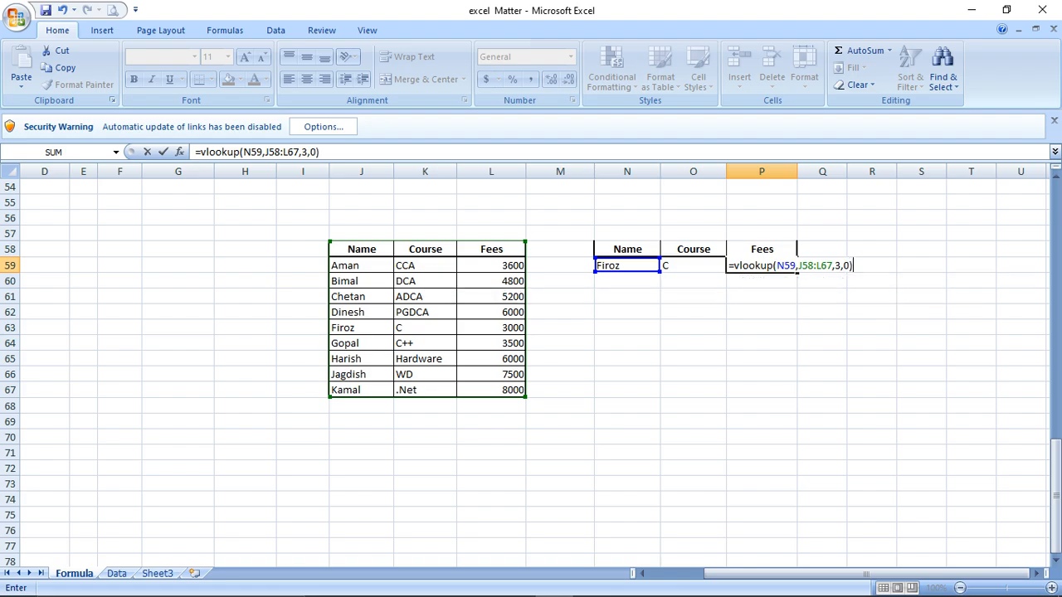
pyautogui.press('Return')
pyautogui.press('Up')
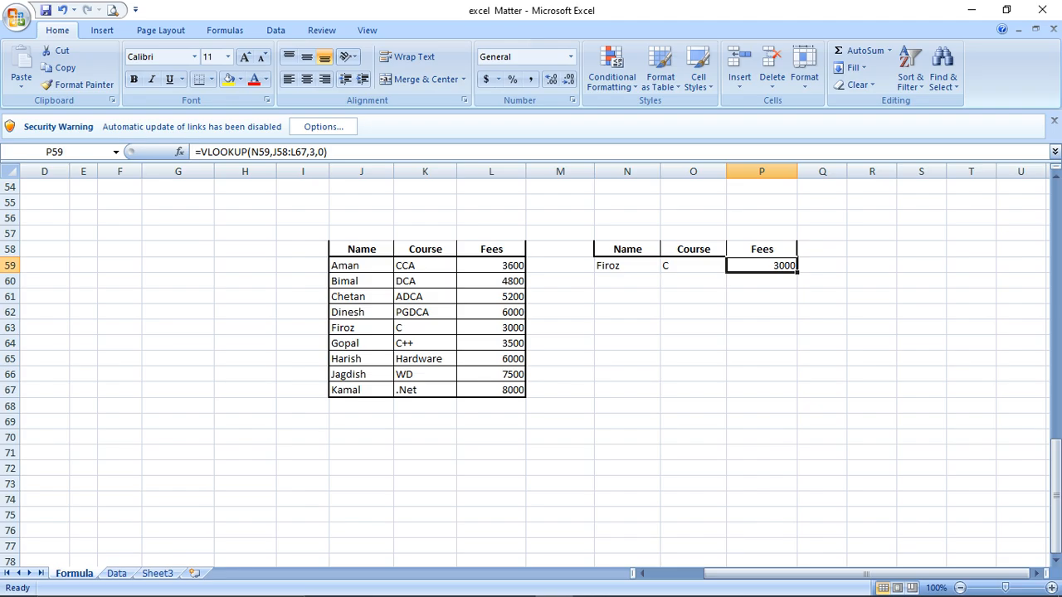
# - Review the finished VLOOKUP area, then go back up past the HLOOKUP area to the LOOKUP area's Name header in N23
pyautogui.press('Down')
pyautogui.press('Left')
pyautogui.press('Left')
pyautogui.press('Up')
pyautogui.press('Down')
pyautogui.press('Down')
pyautogui.press('Down')
pyautogui.press('Down')
pyautogui.press('Down')
pyautogui.press('Up')
pyautogui.press('Up')
pyautogui.press('Up')
pyautogui.press('Up')
pyautogui.press('Down')
pyautogui.press('Down')
pyautogui.press('Down')
pyautogui.press('Down')
pyautogui.press('Down')
pyautogui.press('Down')
pyautogui.press('Down')
pyautogui.press('Down')
pyautogui.press('Down')
pyautogui.press('Up')
pyautogui.press('Up')
pyautogui.press('Up')
pyautogui.press('Up')
pyautogui.press('Up')
pyautogui.press('Up')
pyautogui.press('Up')
pyautogui.press('Up')
pyautogui.press('Up')
pyautogui.press('Up')
pyautogui.press('Up')
pyautogui.press('Up')
pyautogui.press('Up')
pyautogui.press('Up')
pyautogui.press('Up')
pyautogui.press('Up')
pyautogui.press('Up')
pyautogui.press('Up')
pyautogui.press('Up')
pyautogui.press('Up')
pyautogui.press('Up')
pyautogui.press('Up')
pyautogui.press('Up')
pyautogui.press('Up')
pyautogui.press('Up')
pyautogui.press('Up')
pyautogui.press('Up')
pyautogui.press('Up')
pyautogui.press('Up')
pyautogui.press('Up')
pyautogui.press('Up')
pyautogui.press('Up')
pyautogui.press('Up')
pyautogui.press('Up')
pyautogui.press('Up')
pyautogui.press('Up')
pyautogui.press('Up')
pyautogui.press('Up')
pyautogui.press('Up')
pyautogui.press('Up')
pyautogui.press('Up')
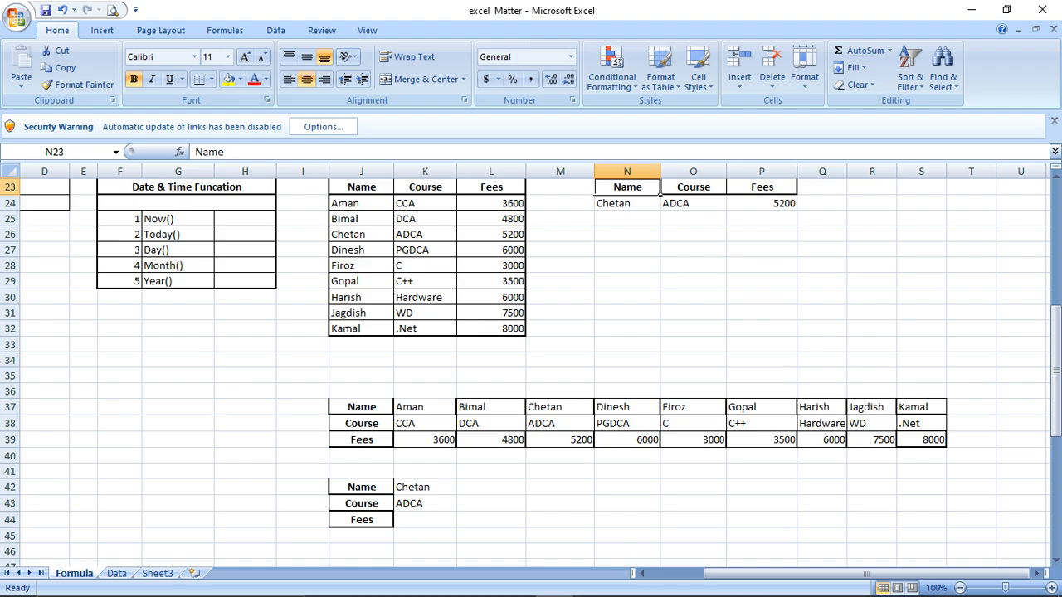
pyautogui.hotkey('alt', 'Tab')
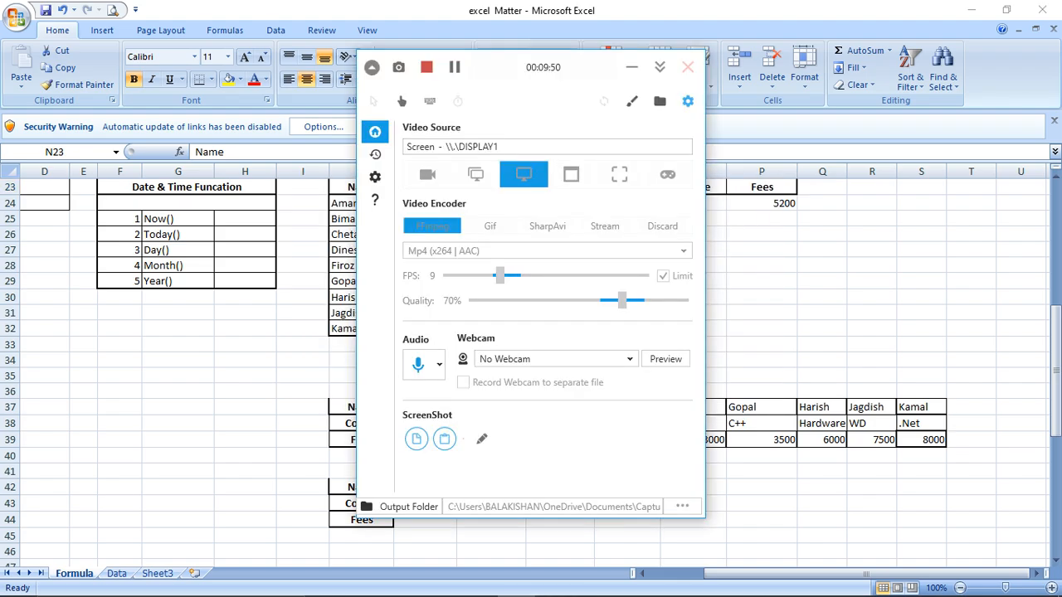